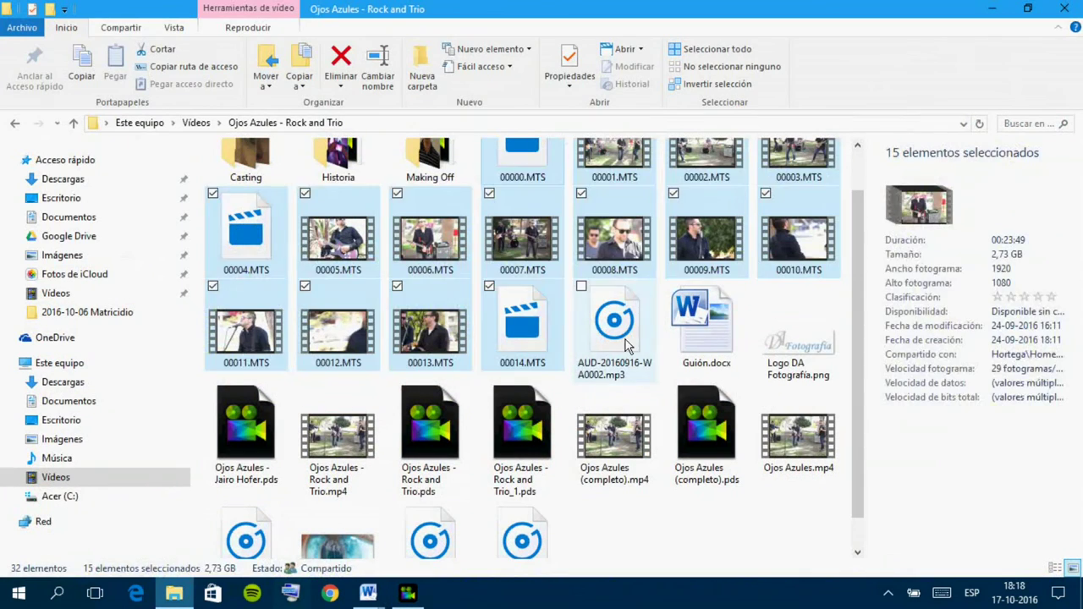
Import AUD-20160916-WA0002.mp3 into PowerDirector's media library and place it on audio track 1
left_click_drag(629, 336, 551, 294)
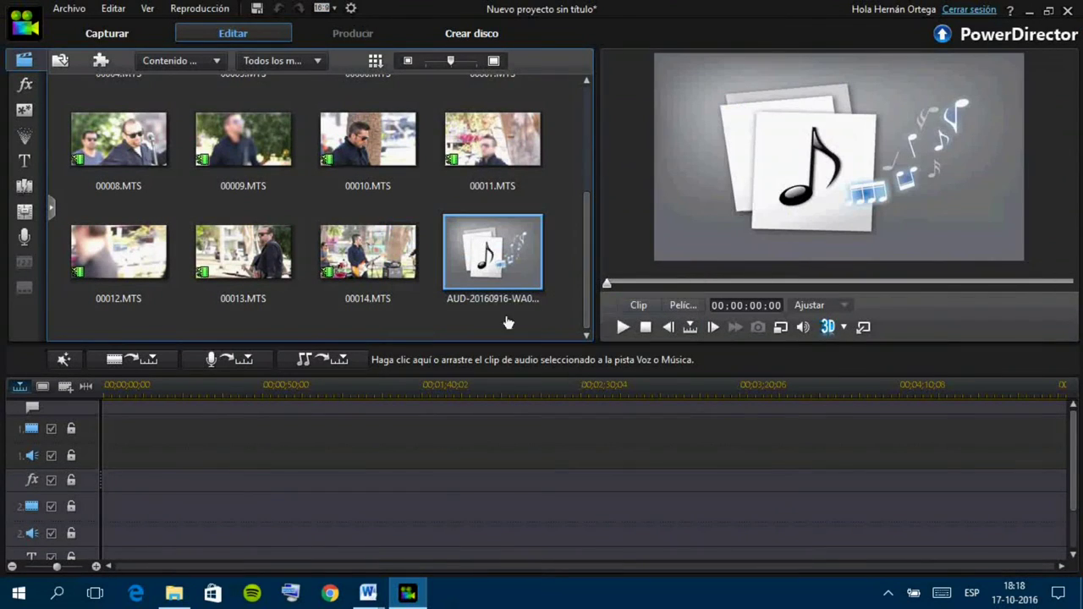
left_click_drag(518, 254, 132, 468)
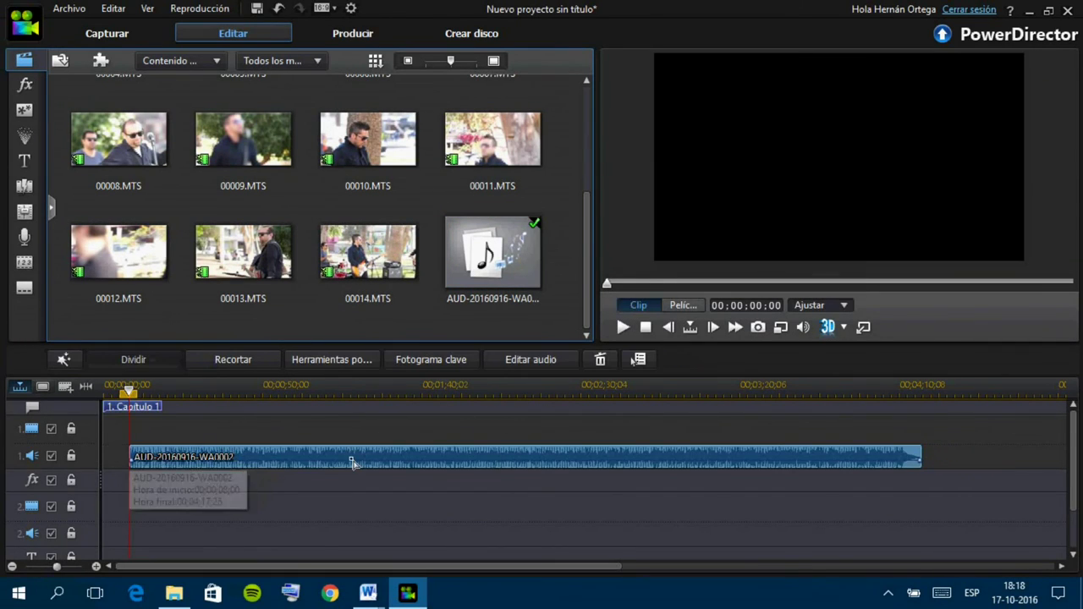
left_click_drag(200, 396, 604, 391)
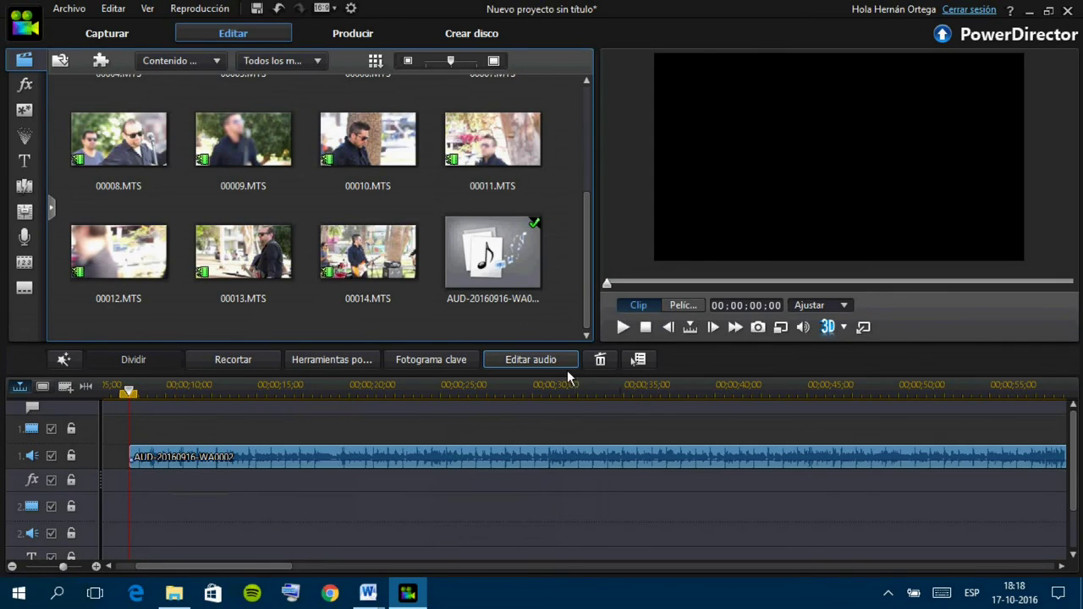
Start automatic music beat detection on the song clip and manually add a beat marker at its first hit, 00;00;00;17
right_click(180, 464)
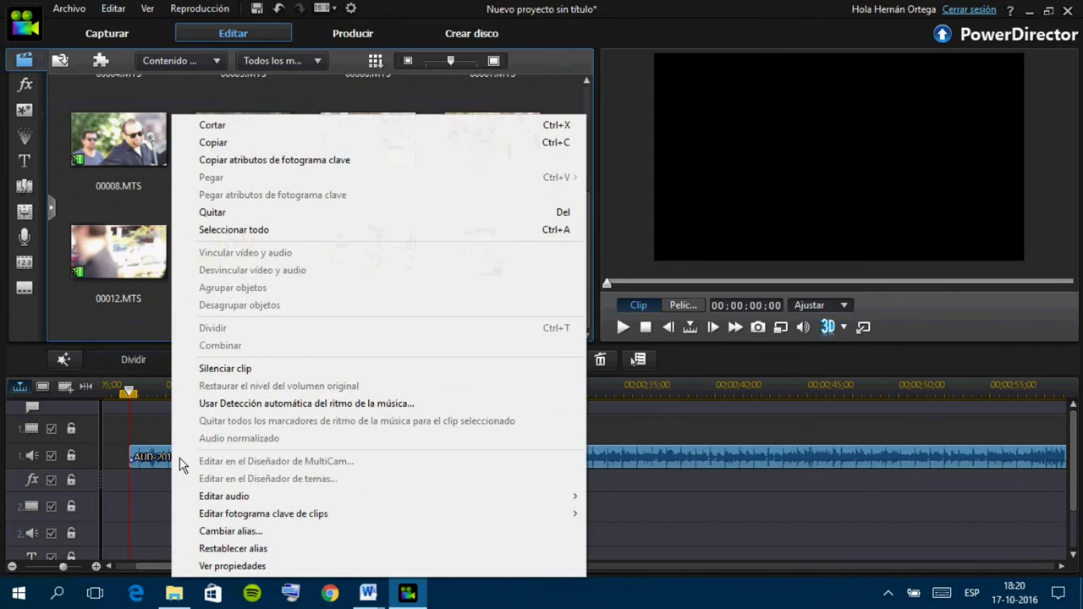
left_click(266, 408)
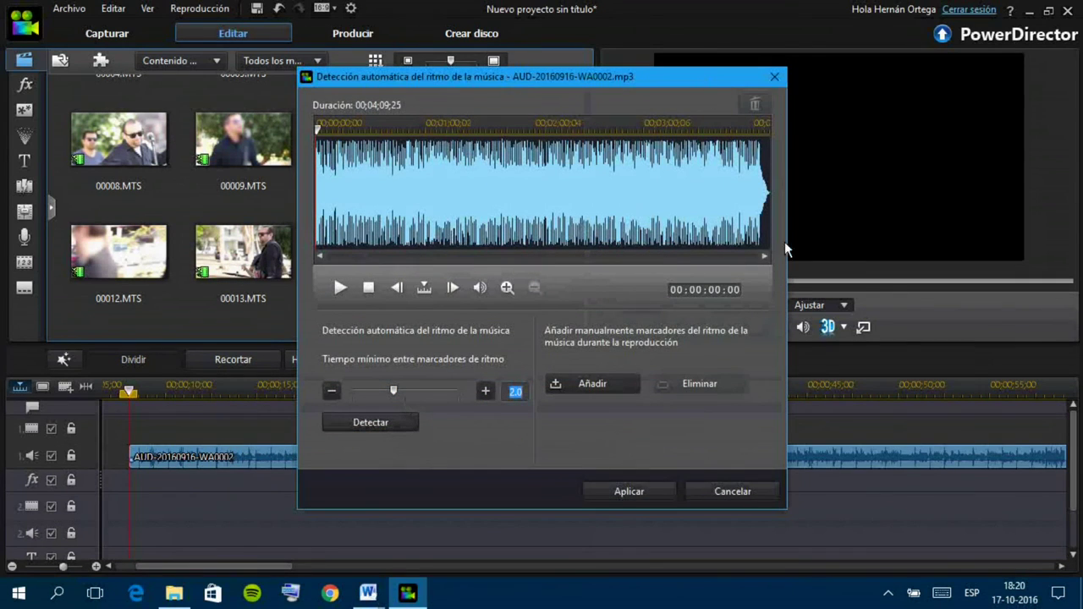
scroll(407, 133, "up", 3)
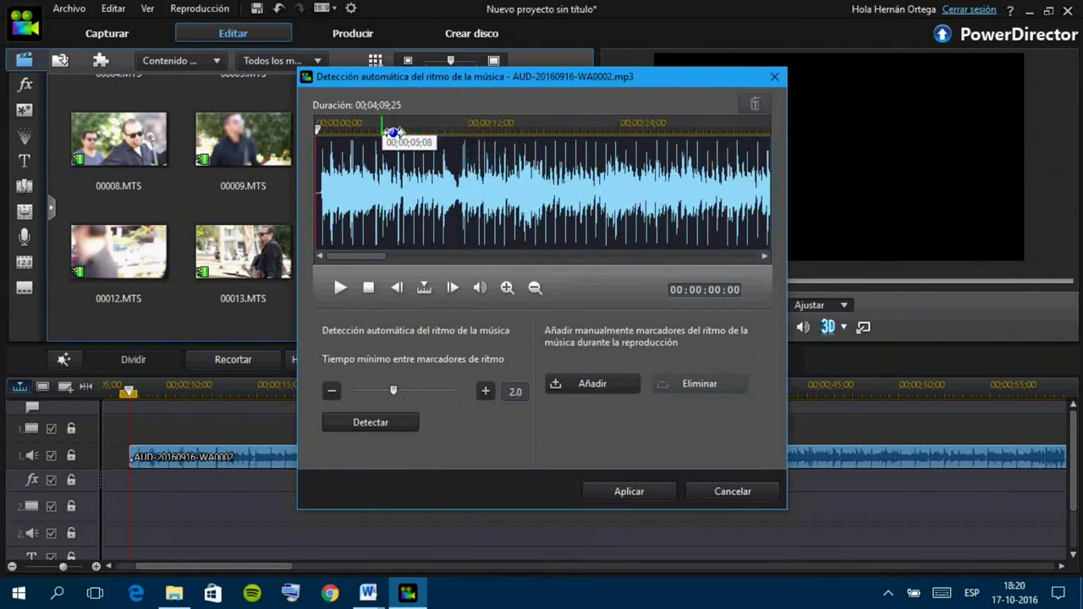
scroll(398, 134, "up", 2)
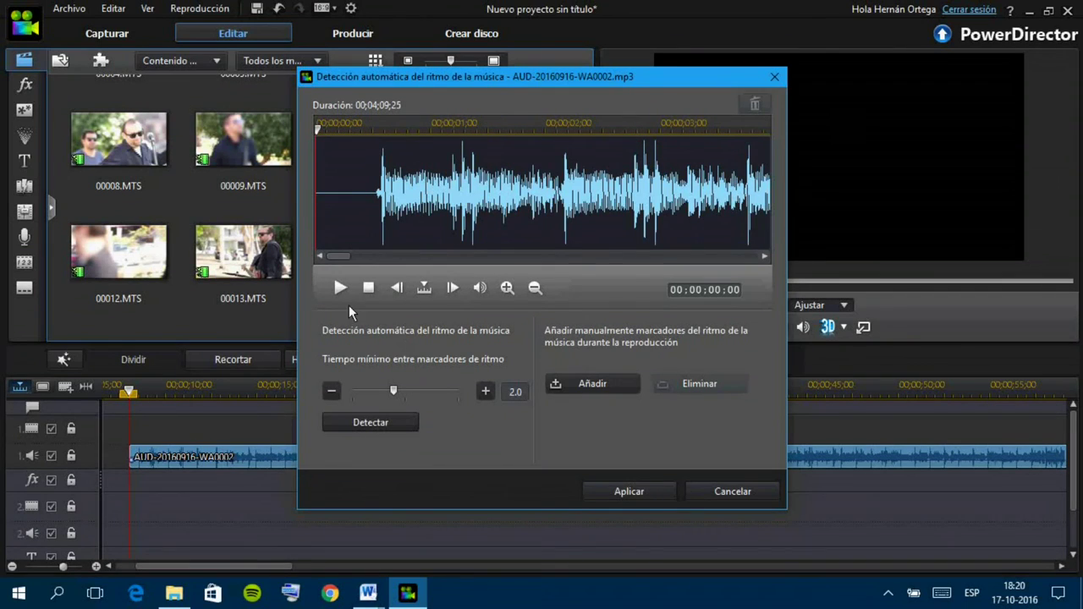
left_click(348, 296)
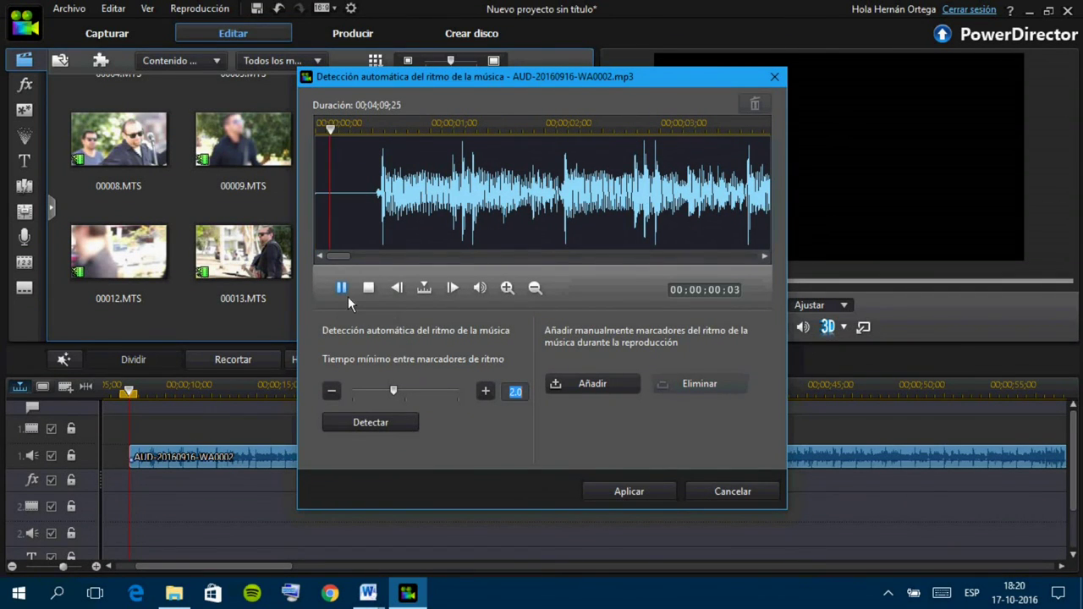
left_click(348, 296)
scroll(446, 137, "up", 3)
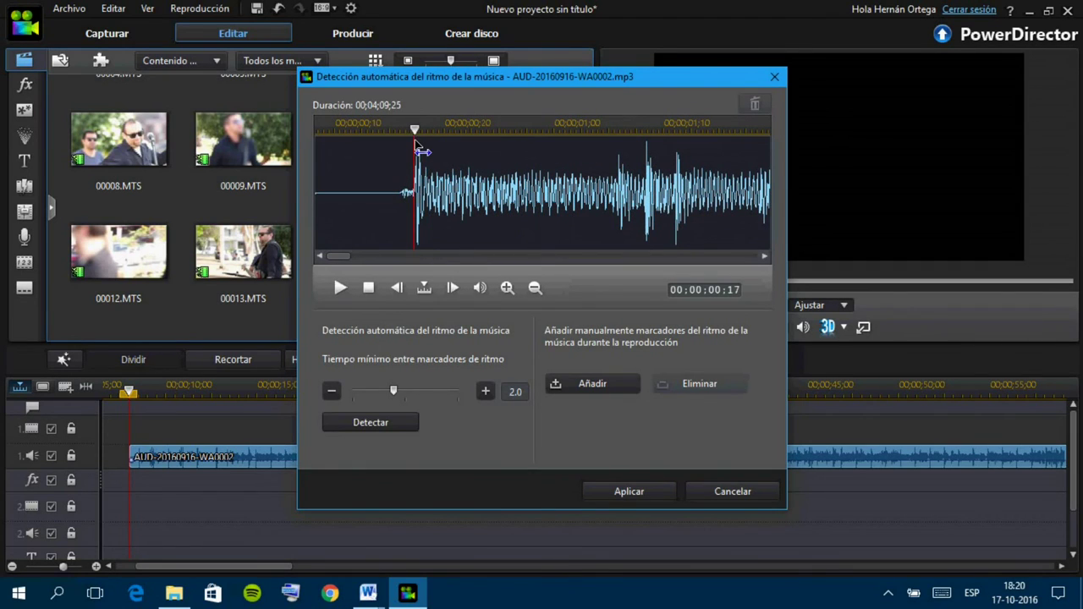
left_click(351, 296)
left_click(351, 296)
left_click(418, 129)
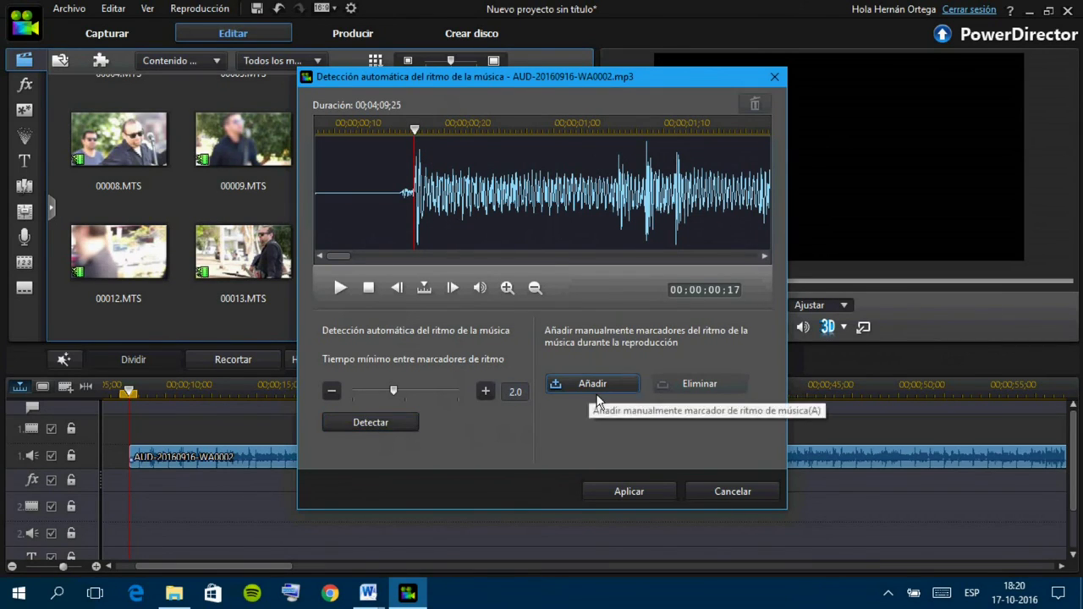
left_click(592, 386)
Add a second beat marker to the song at 00;00;13;10 and apply the markers to the timeline
left_click(341, 290)
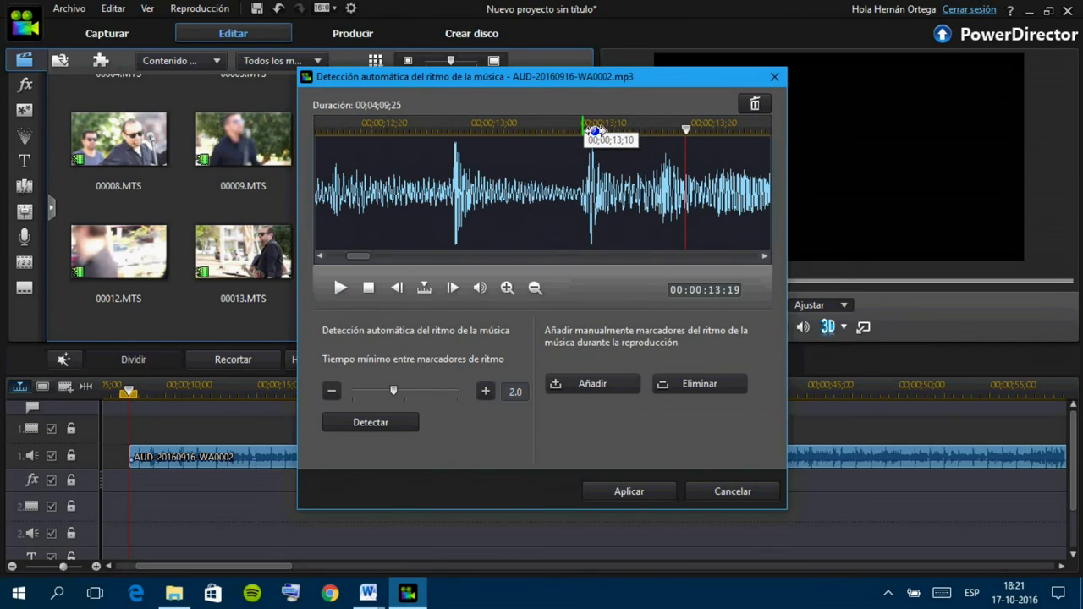
left_click(594, 132)
left_click(350, 296)
left_click(584, 131)
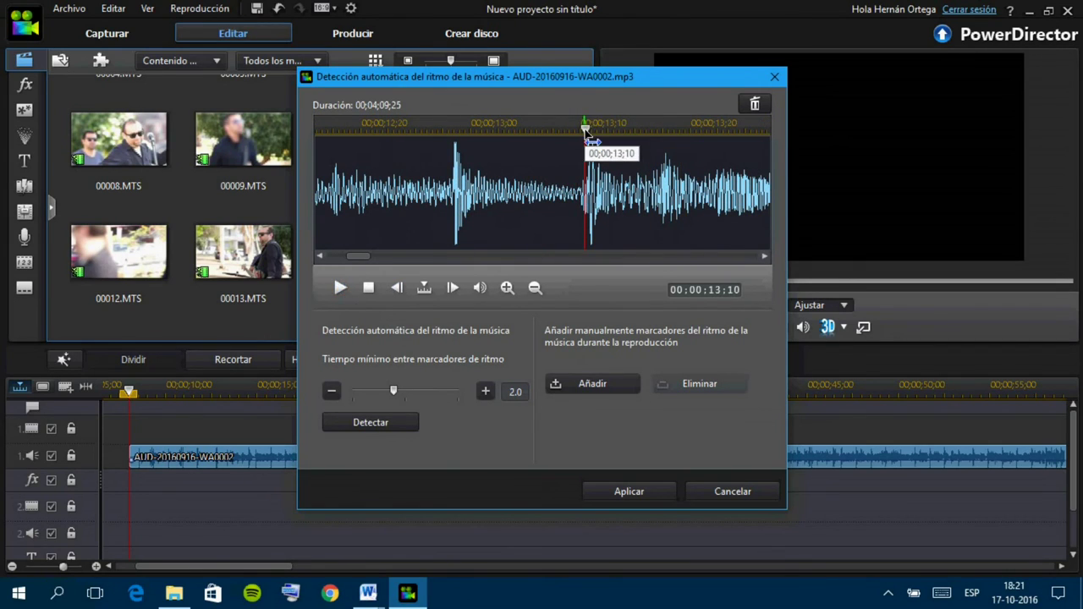
left_click_drag(590, 132, 560, 132)
key("space")
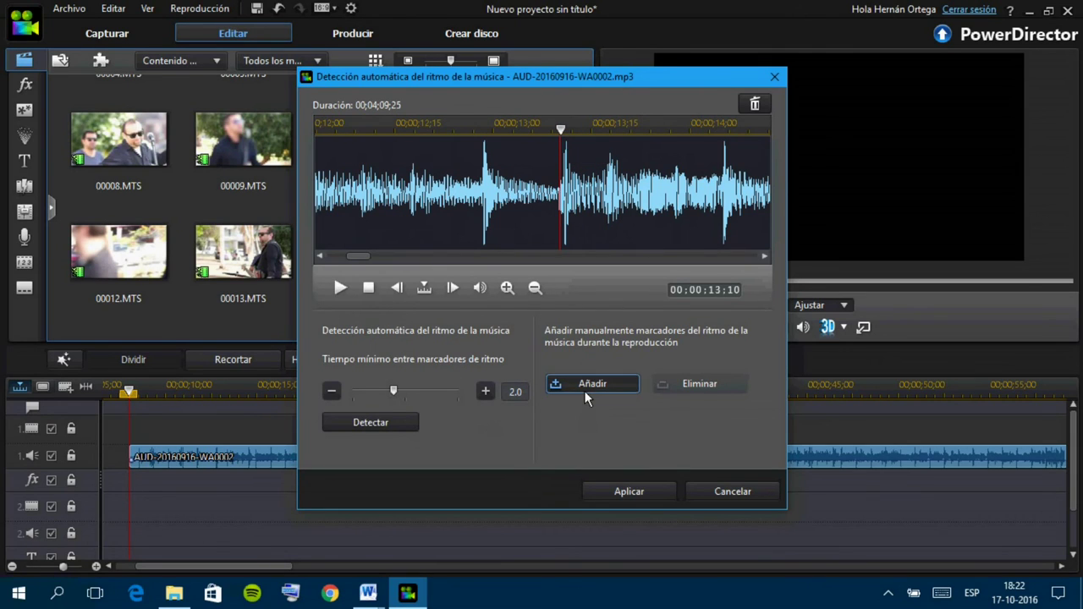
left_click(643, 498)
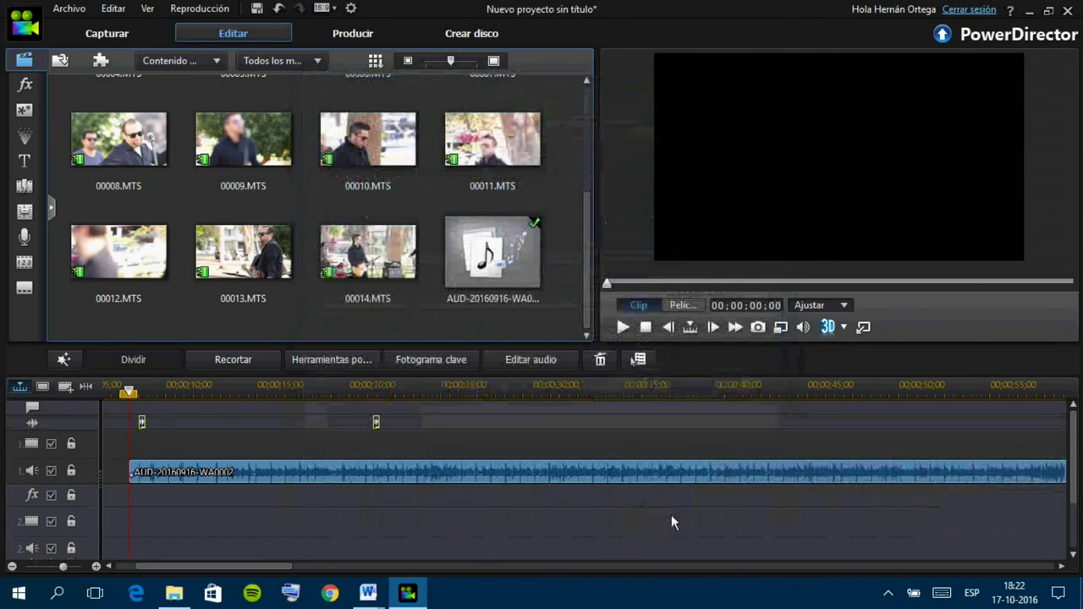
Place the 00000.MTS clip from the media library at the start of video track 2
left_click_drag(586, 269, 611, 175)
mouse_move(124, 125)
left_click_drag(127, 117, 144, 542)
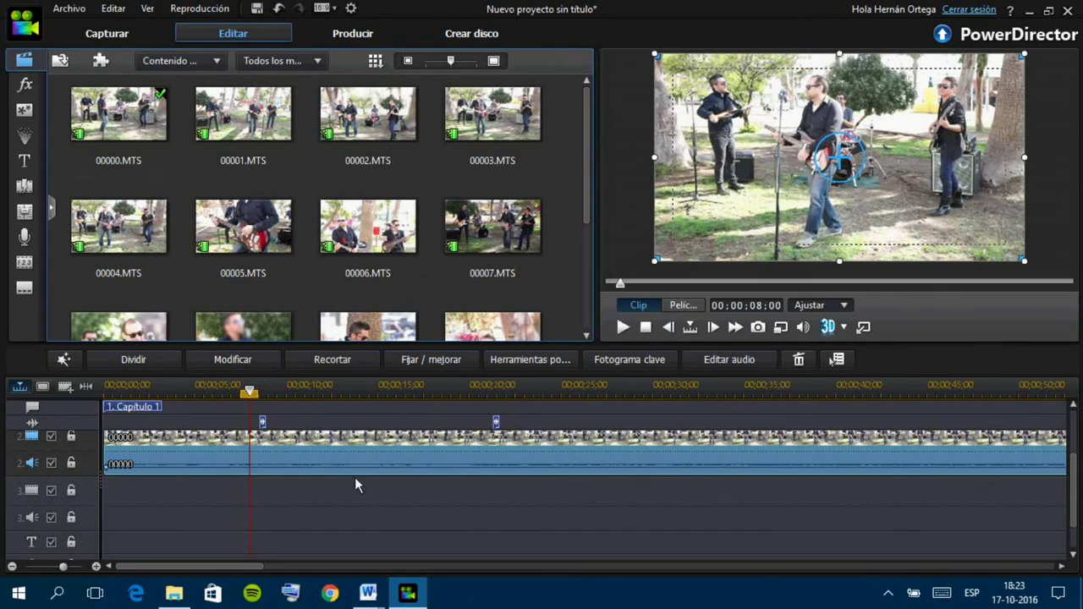
Unlink the video and audio of the 00000 clip on track 2 and select only its audio
right_click(340, 438)
left_click(420, 166)
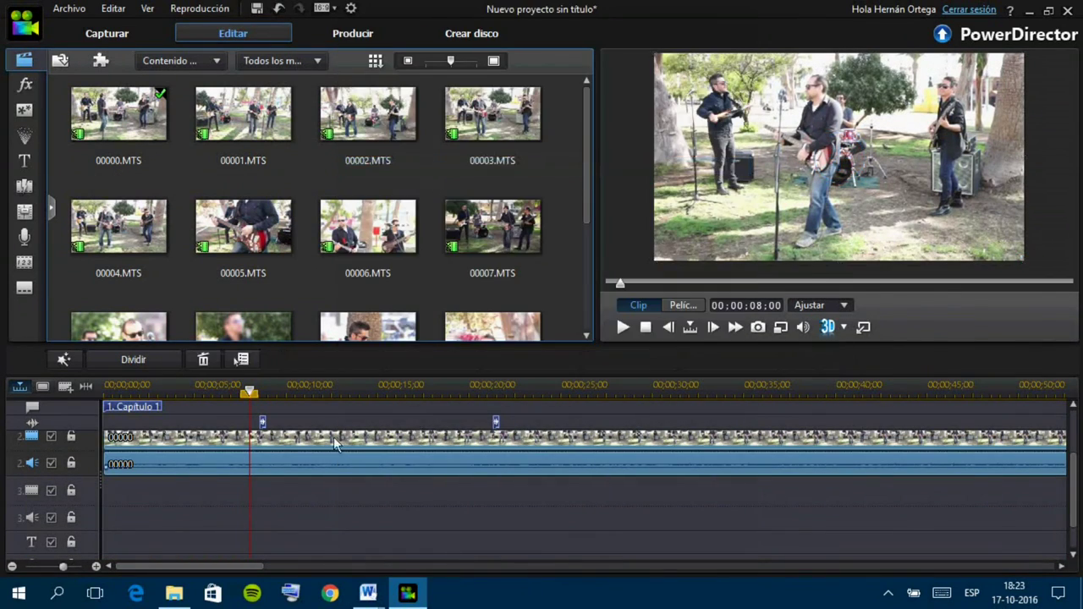
left_click(348, 479)
left_click(340, 464)
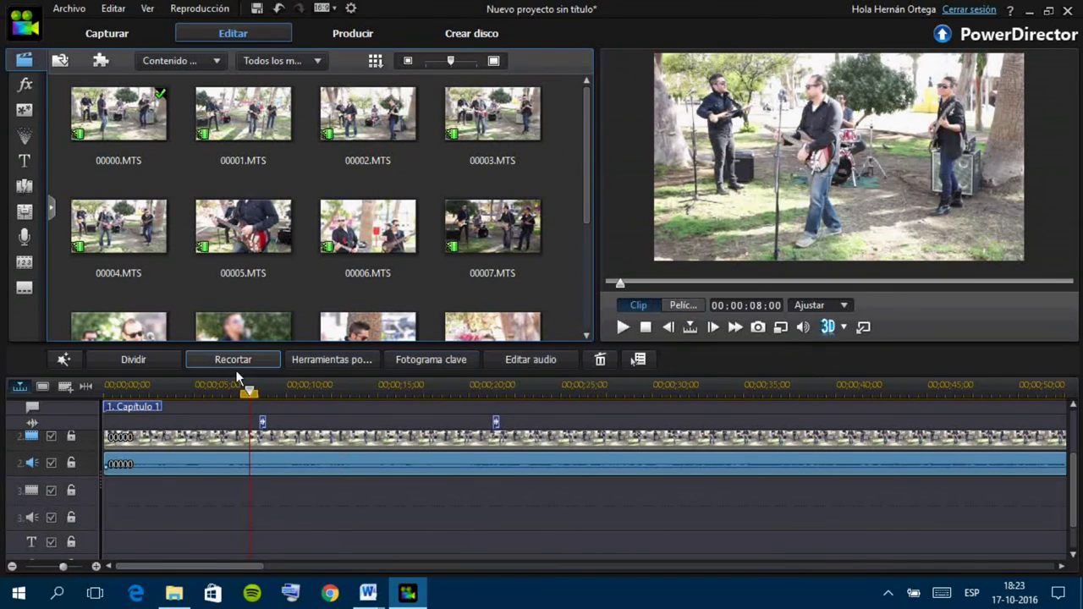
Open the 00000 clip's audio in WaveEditor and dismiss the AudioDirector upgrade notice
left_click(555, 365)
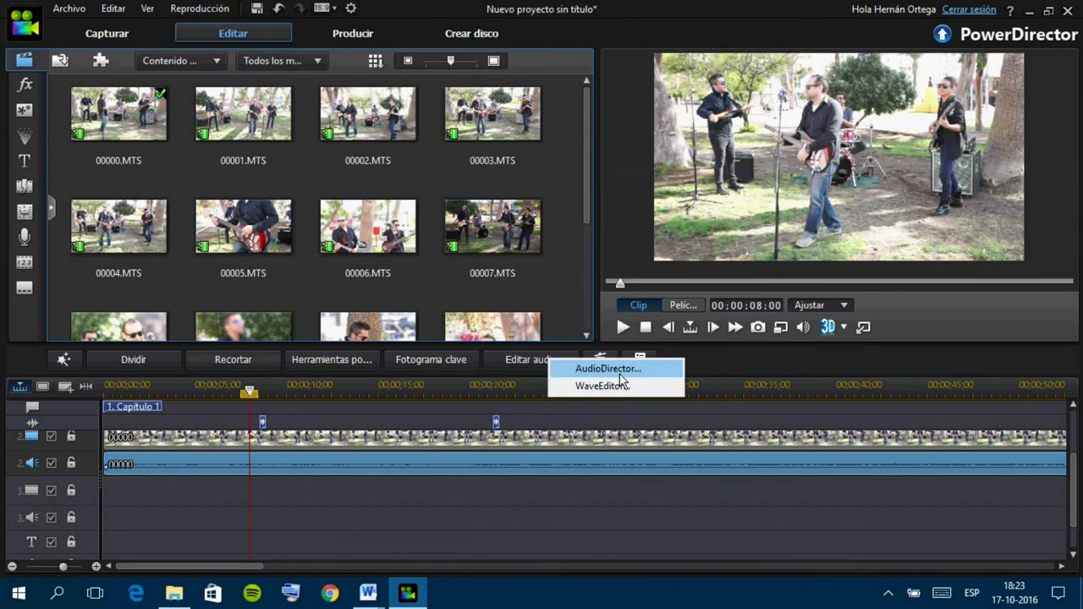
left_click(617, 385)
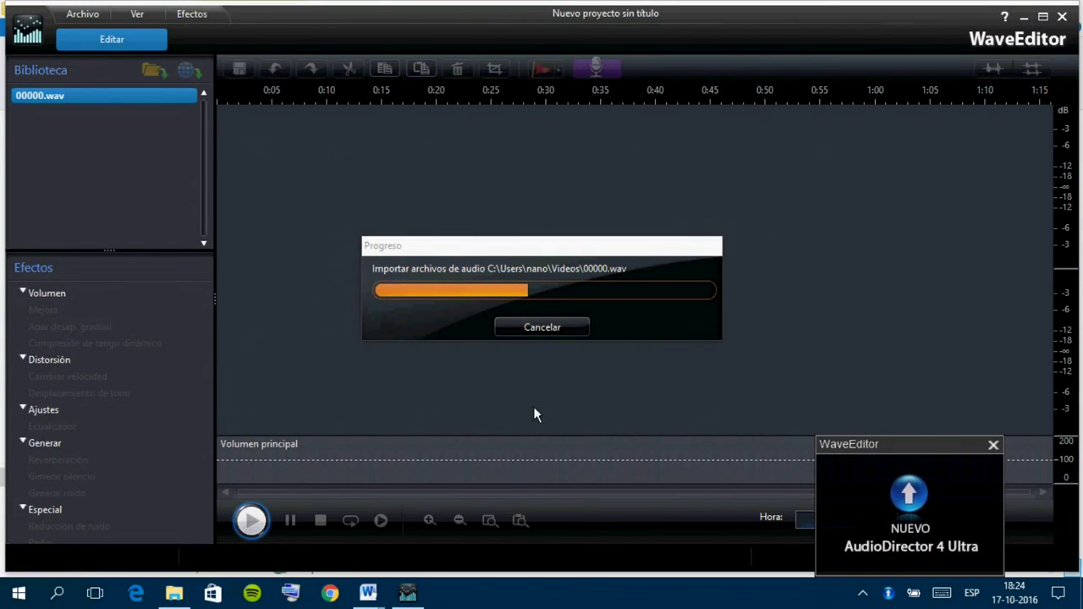
left_click(993, 446)
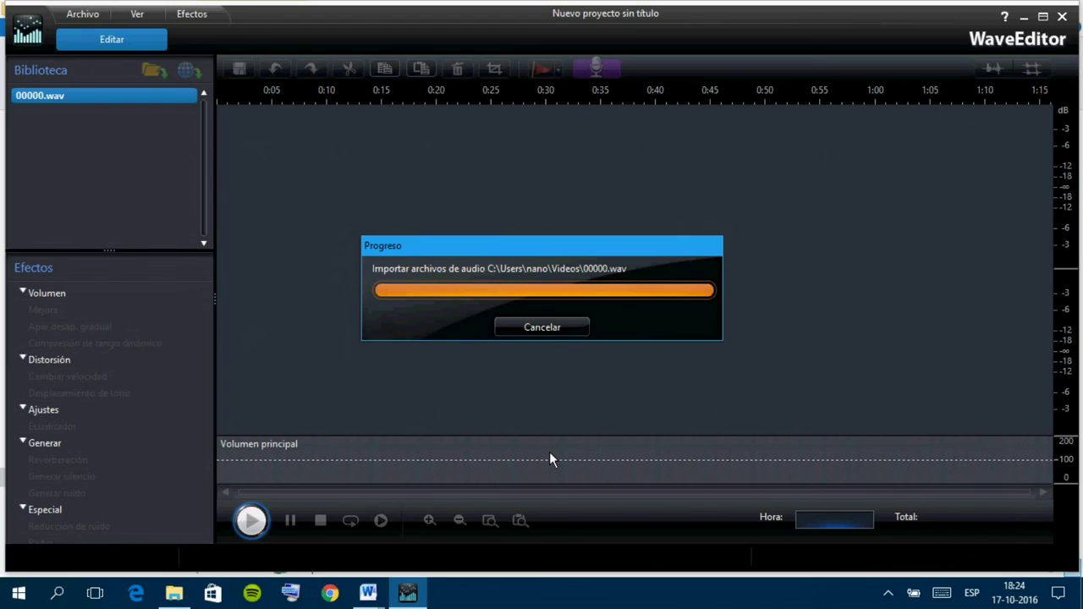
Boost the audio with the Mejora volume effect at the maximum 12 dB, then close WaveEditor and save the changes
double_click(46, 315)
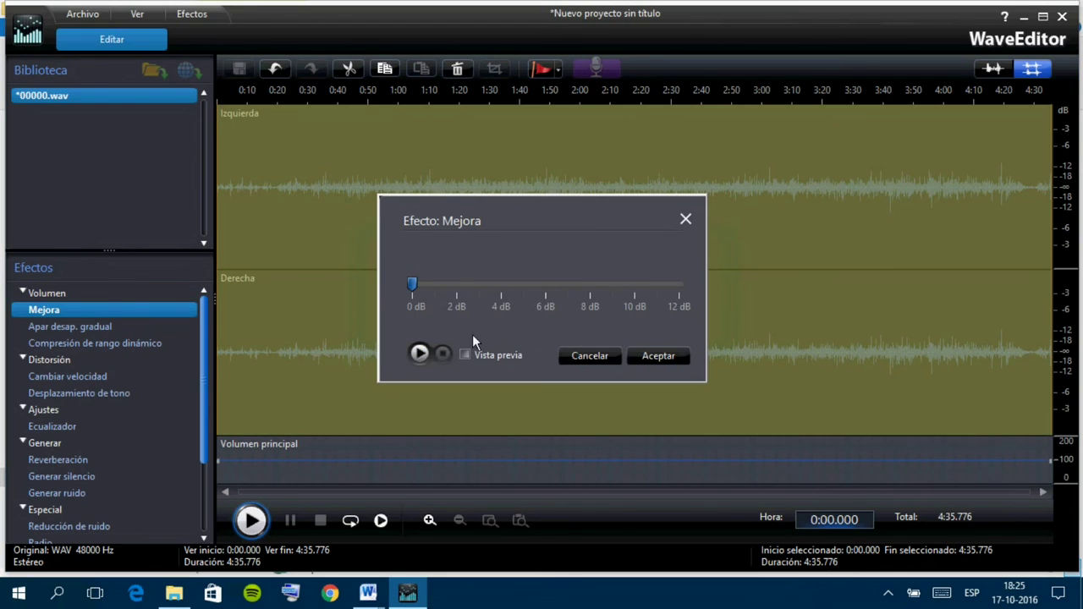
left_click(466, 356)
left_click(419, 353)
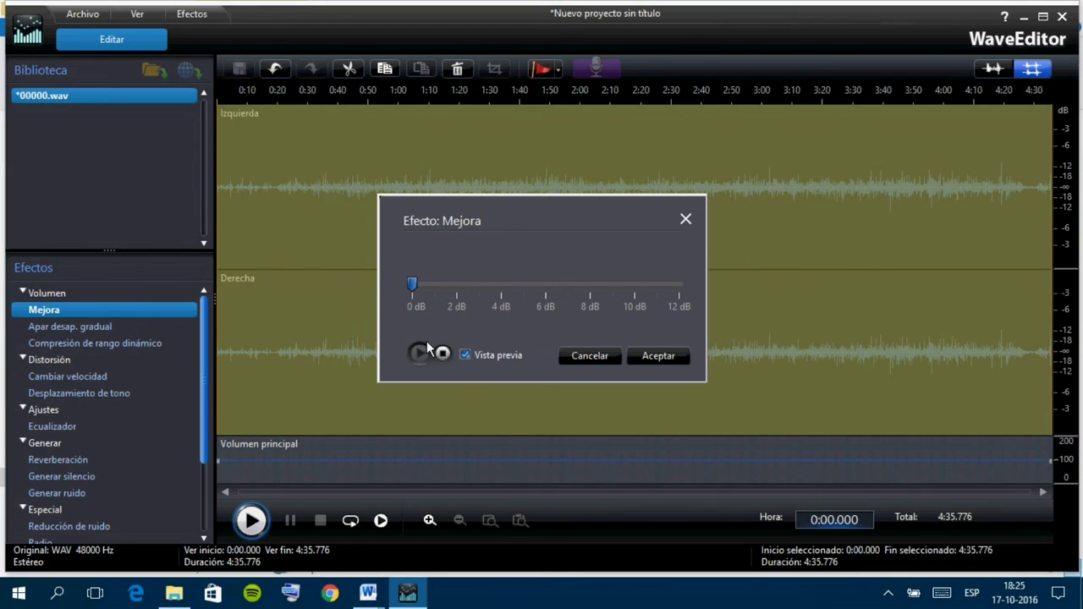
left_click_drag(634, 285, 709, 308)
left_click(661, 363)
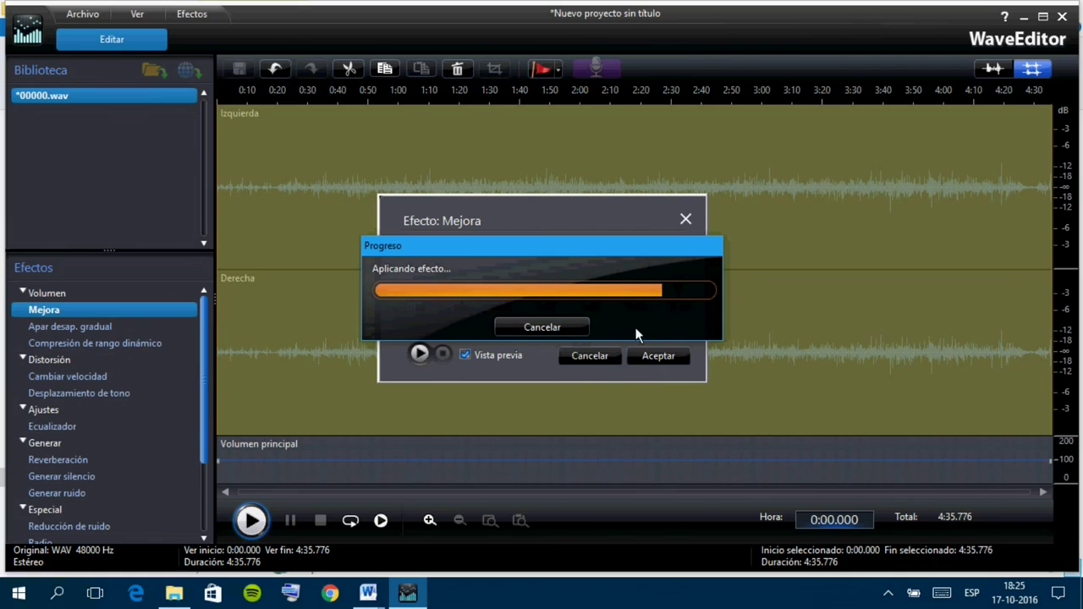
left_click(1062, 17)
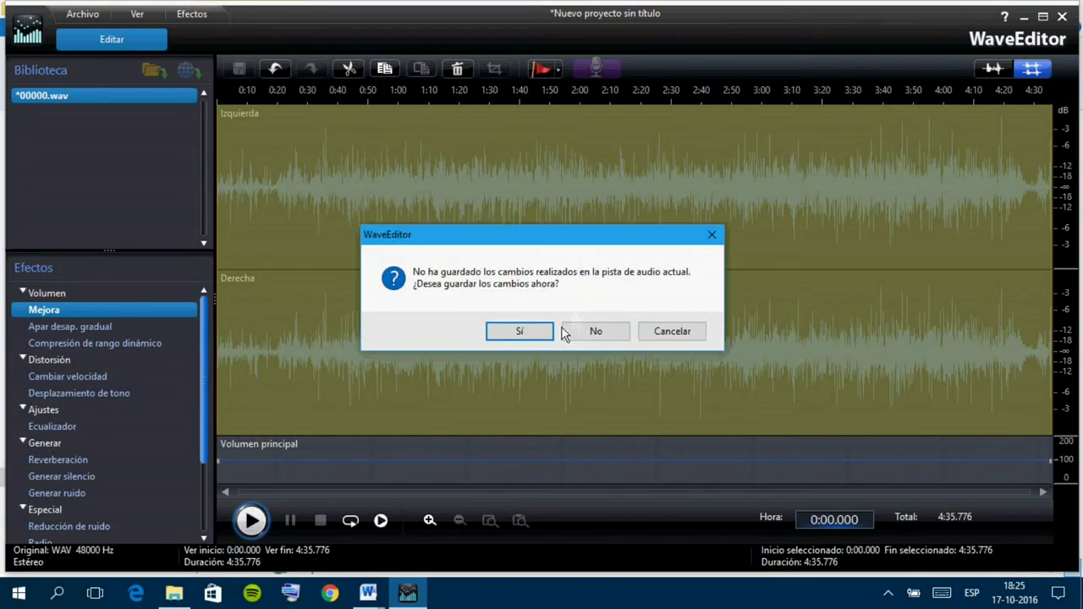
left_click(546, 337)
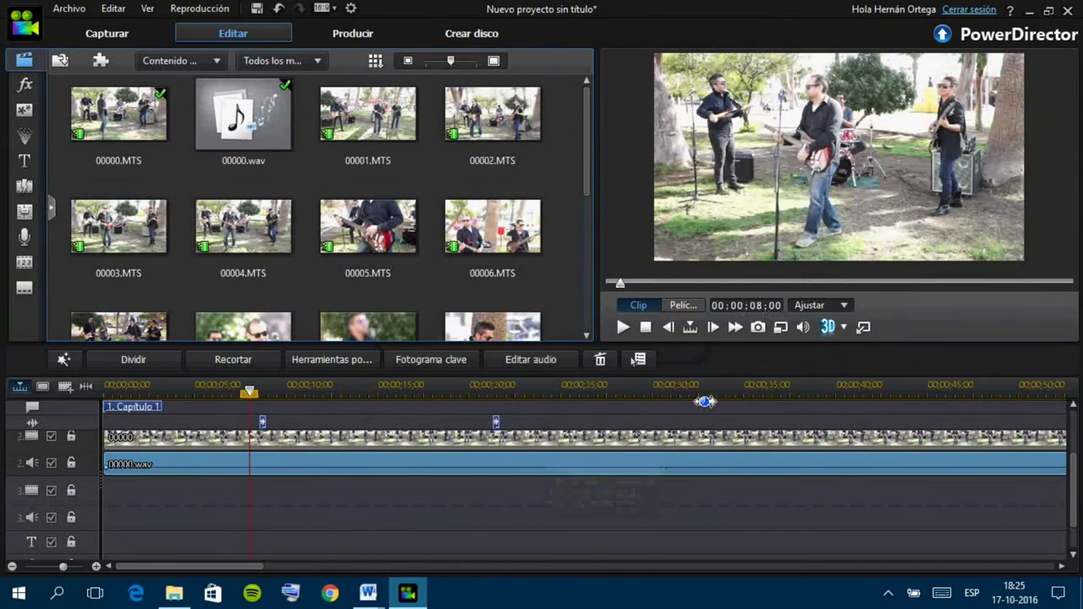
Start automatic music beat detection on 00000.wav and manually add a beat marker at 00;00;32;24
scroll(262, 466, "up", 3)
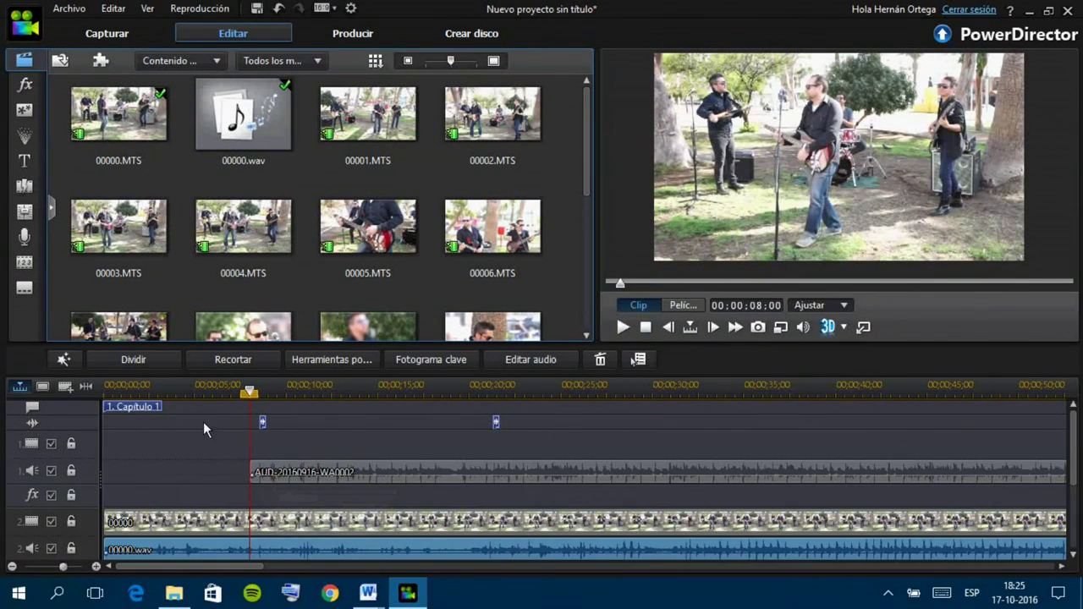
right_click(269, 554)
left_click(408, 372)
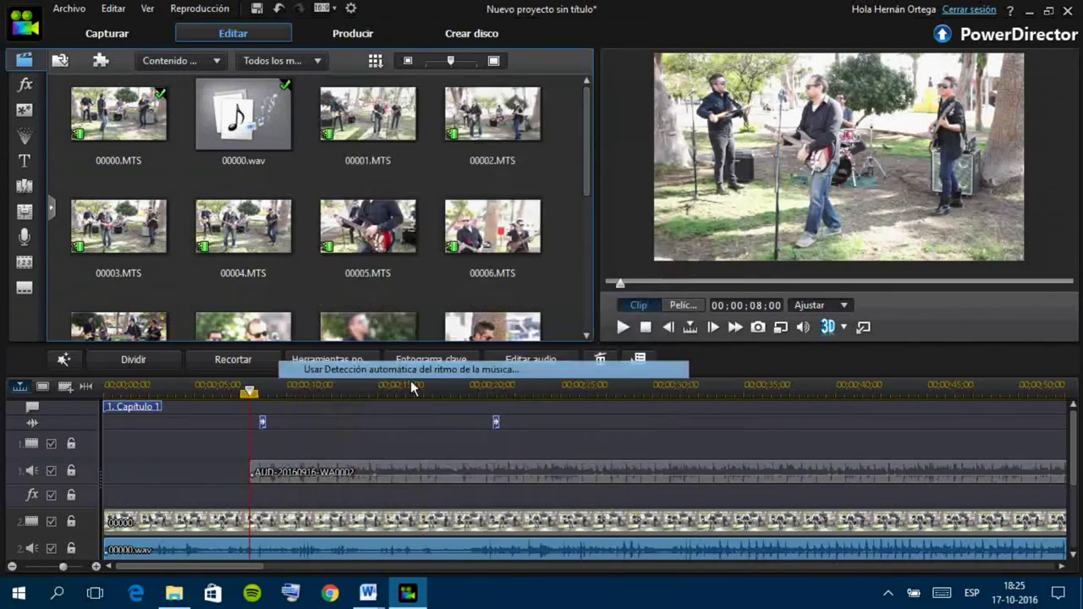
left_click(341, 289)
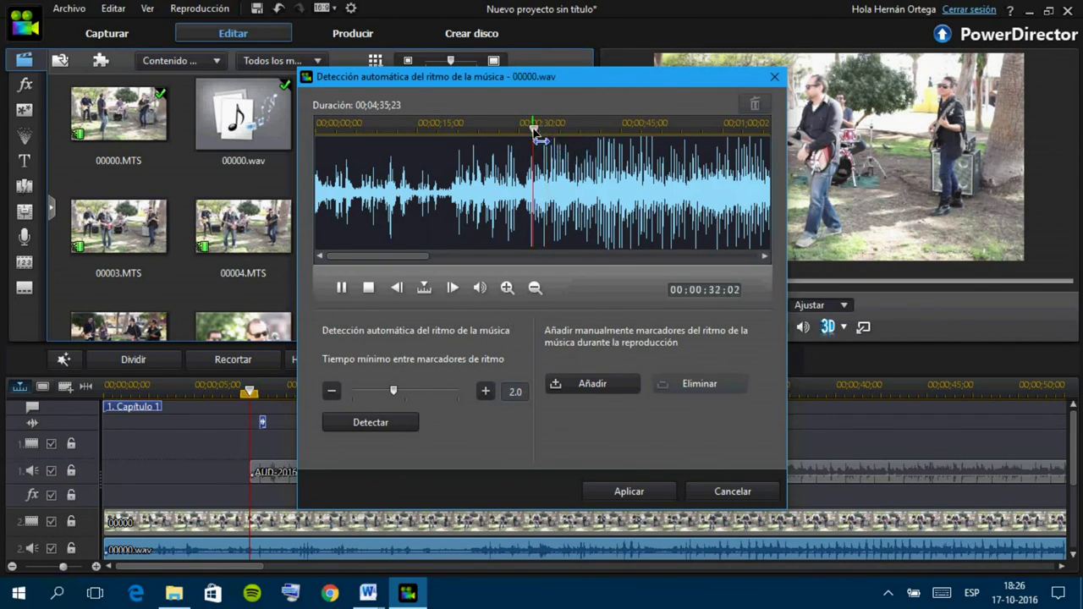
left_click_drag(584, 134, 719, 131)
left_click_drag(513, 137, 760, 130)
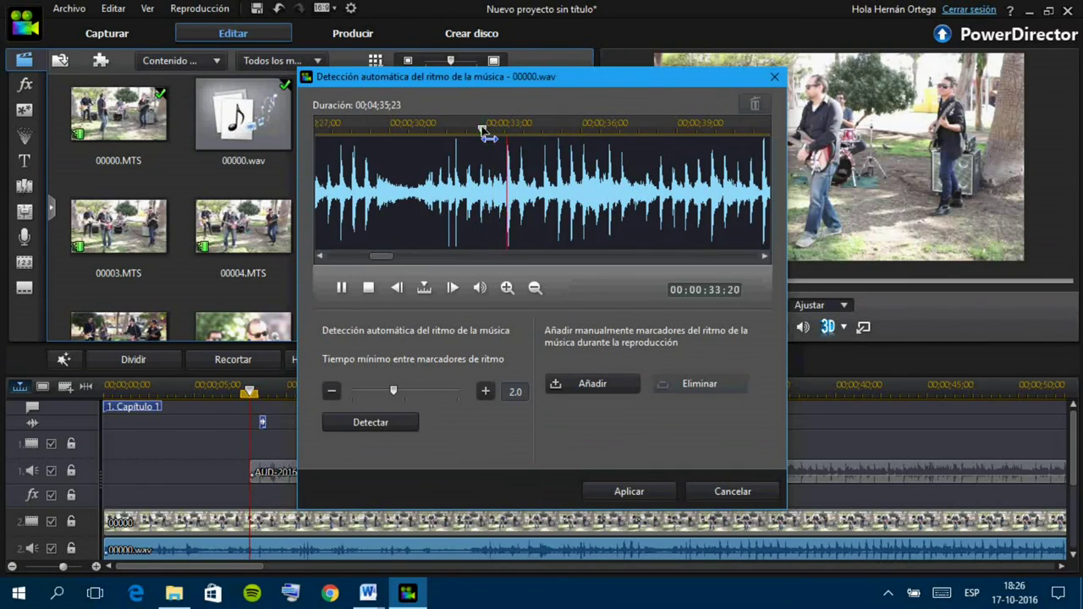
left_click(492, 132)
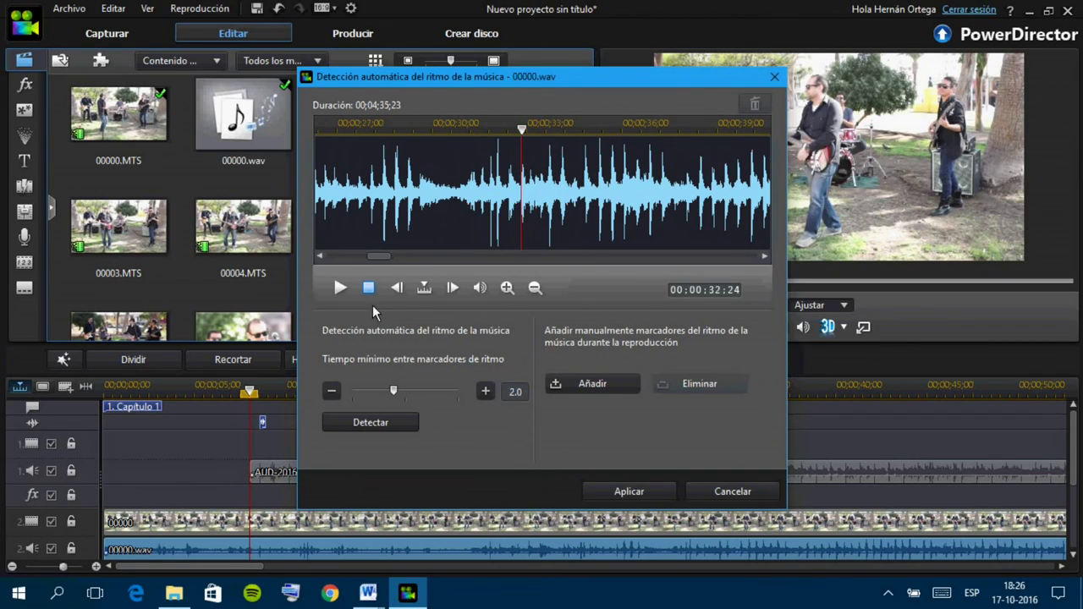
left_click(622, 387)
Add a second beat marker to 00000.wav at 00;00;20;03 and apply the markers to the timeline
left_click(351, 133)
key("space")
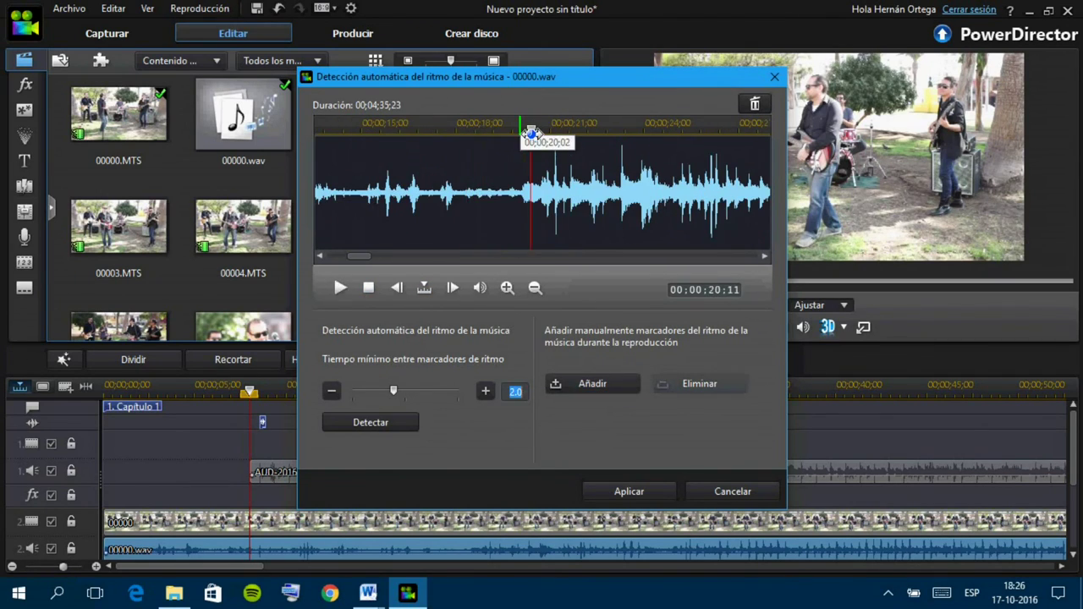
scroll(529, 135, "up", 3)
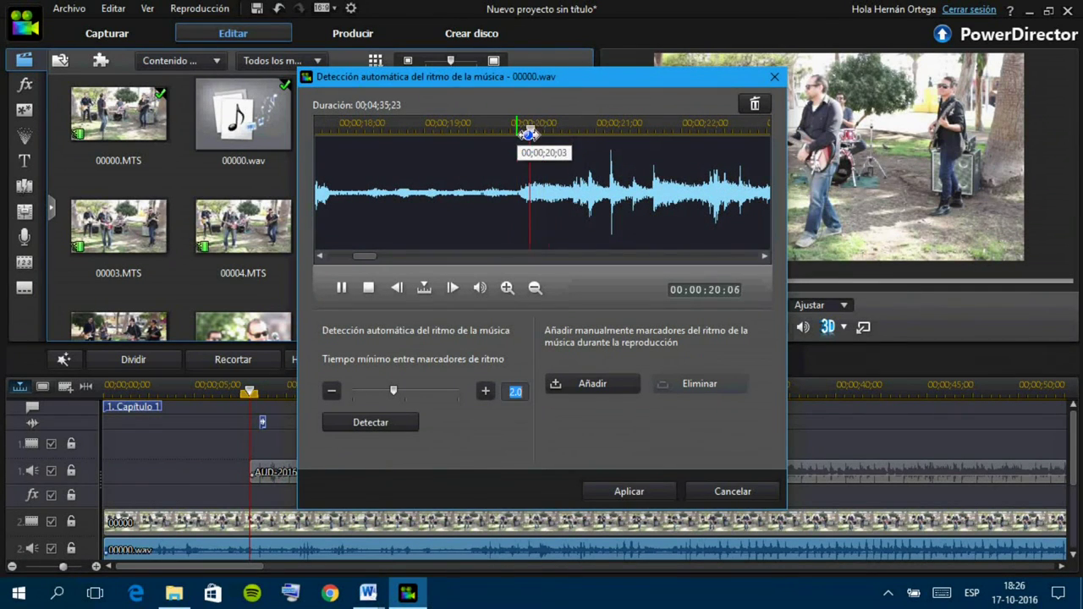
left_click(531, 135)
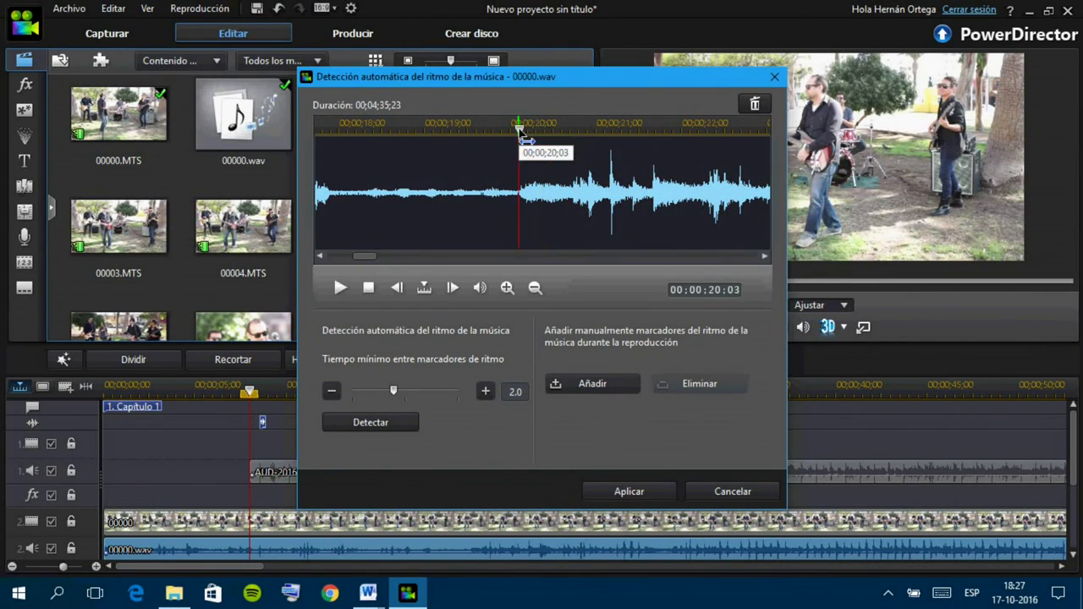
left_click(597, 390)
left_click(629, 491)
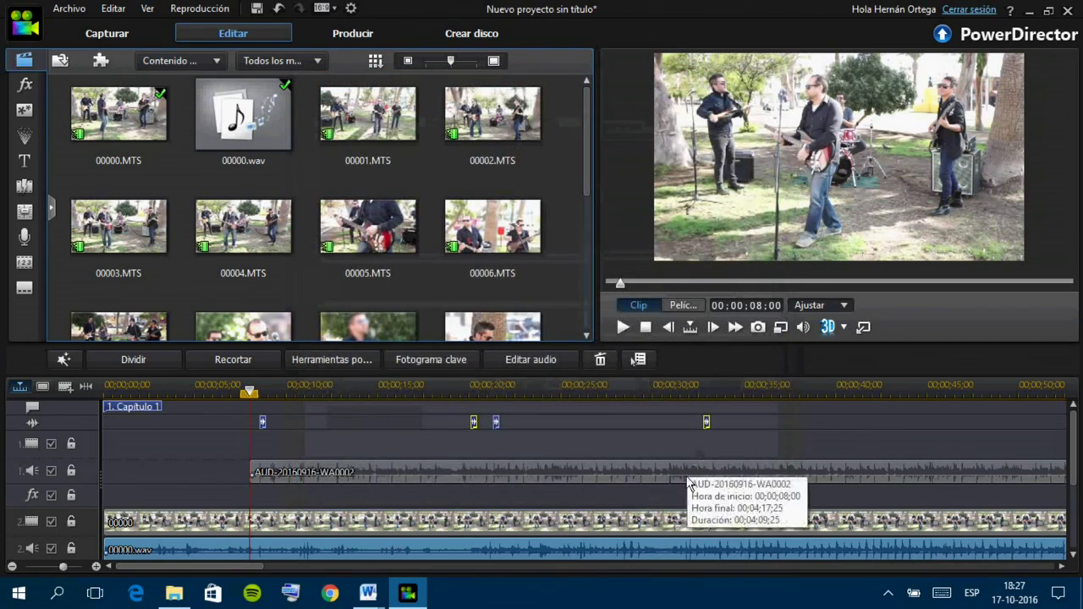
Move the AUD-20160916-WA0002 clip along audio track 1 until its beat markers line up with those of 00000.wav
left_click(437, 471)
left_click_drag(405, 471, 584, 472)
left_click_drag(491, 471, 568, 468)
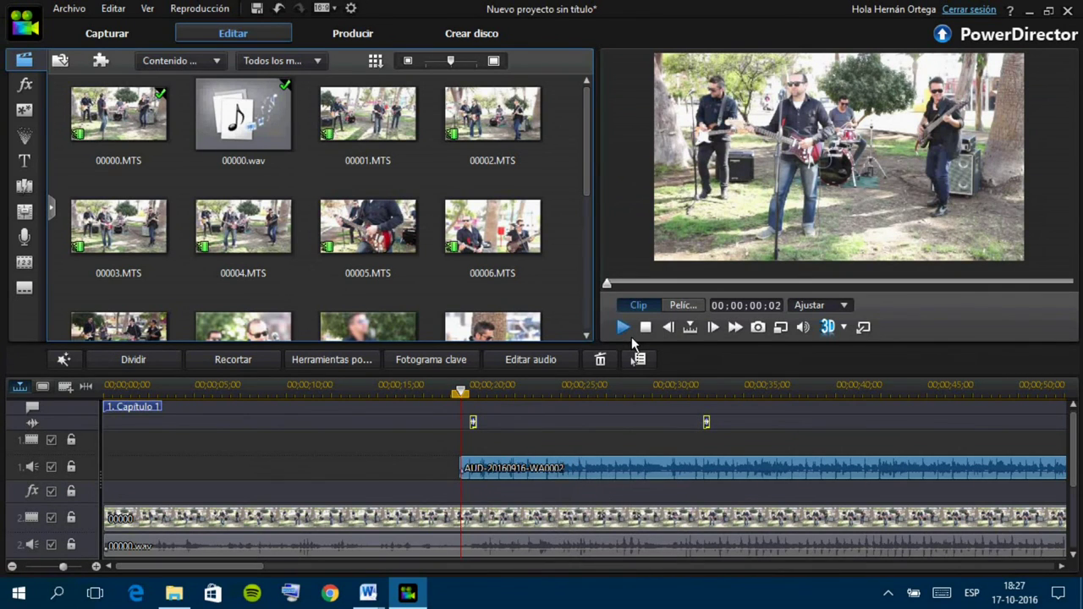
Place 00001.MTS at the start of track 3 and open automatic music beat detection on its audio, 00001.wav
left_click(632, 337)
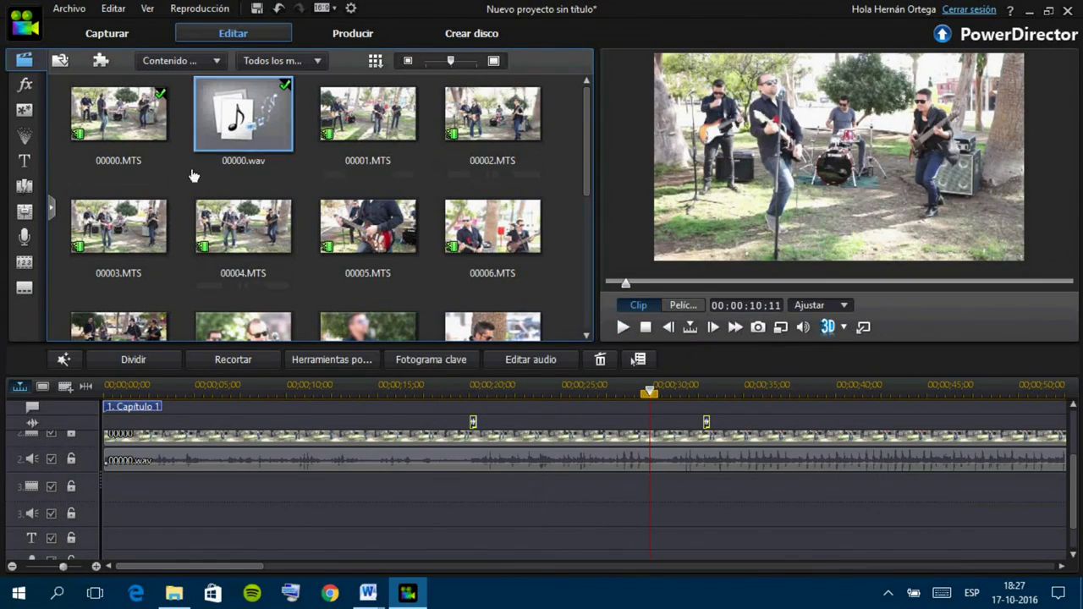
left_click_drag(367, 115, 115, 508)
right_click(197, 495)
left_click(364, 318)
Manually add a beat marker to 00001.wav at 00;00;00;08 and apply it to the timeline
left_click_drag(356, 127, 487, 128)
key("space")
key("space")
left_click_drag(396, 257, 338, 257)
left_click(454, 130)
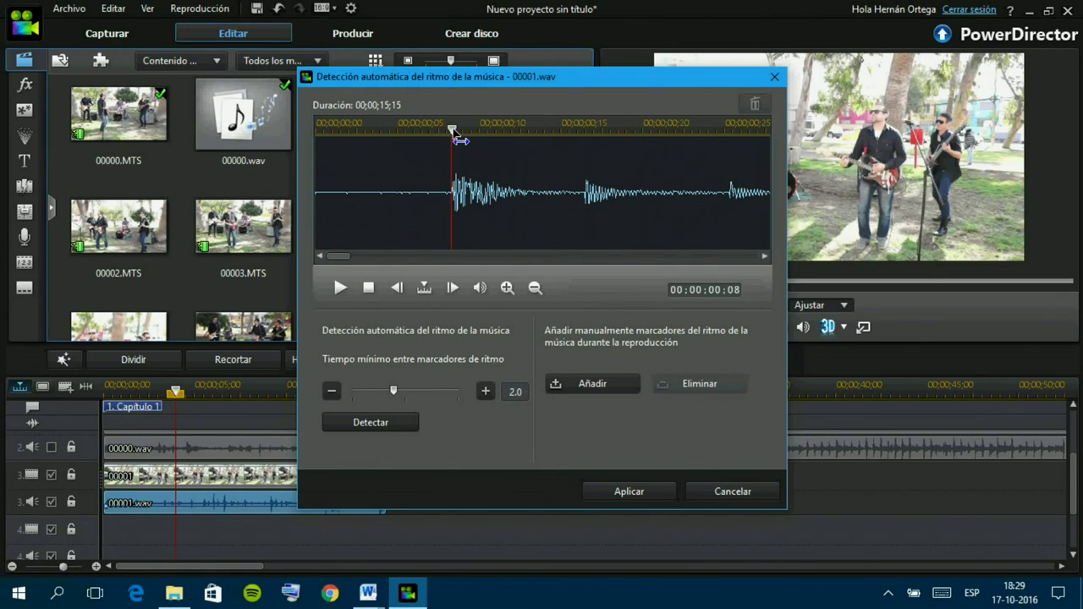
left_click(594, 384)
left_click(628, 491)
Move the 00001 clip along track 3 until its beat marker meets the first 00000.wav marker, and play back the sync
left_click_drag(256, 482, 557, 482)
left_click_drag(469, 480, 589, 481)
left_click(625, 327)
left_click(629, 335)
right_click(530, 496)
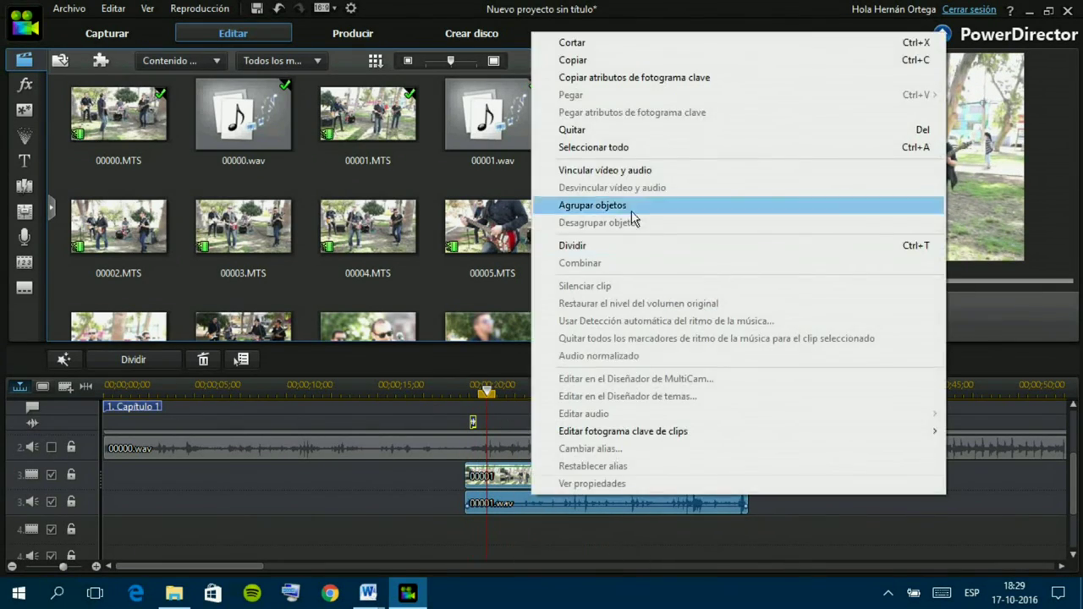
left_click(584, 541)
Replace the 00001.wav beat marker with one at 00;00;01;03, apply it and realign the 00001 clip with the first 00000.wav marker
right_click(528, 497)
left_click(610, 325)
left_click(340, 288)
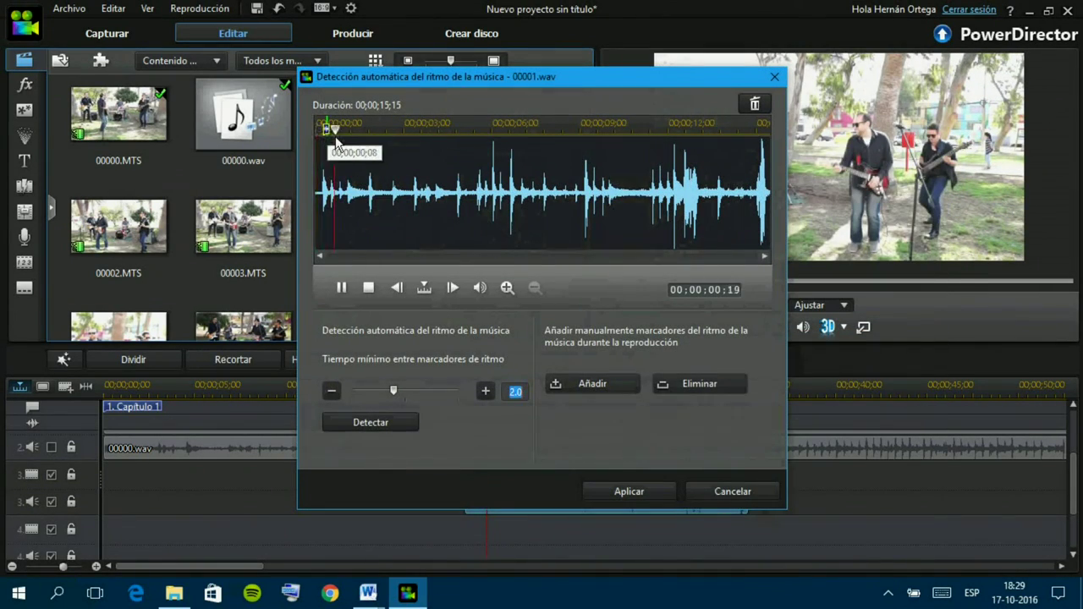
left_click(341, 288)
left_click(508, 287)
left_click_drag(387, 138, 395, 138)
left_click(341, 288)
left_click(337, 136)
scroll(398, 134, "up", 1)
left_click(428, 126)
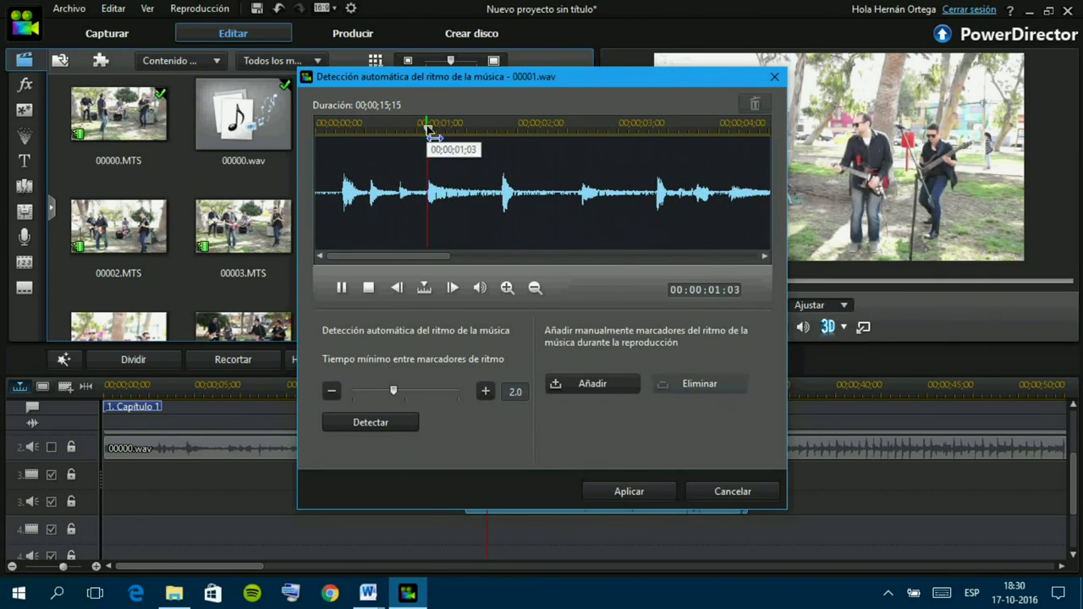
left_click(597, 494)
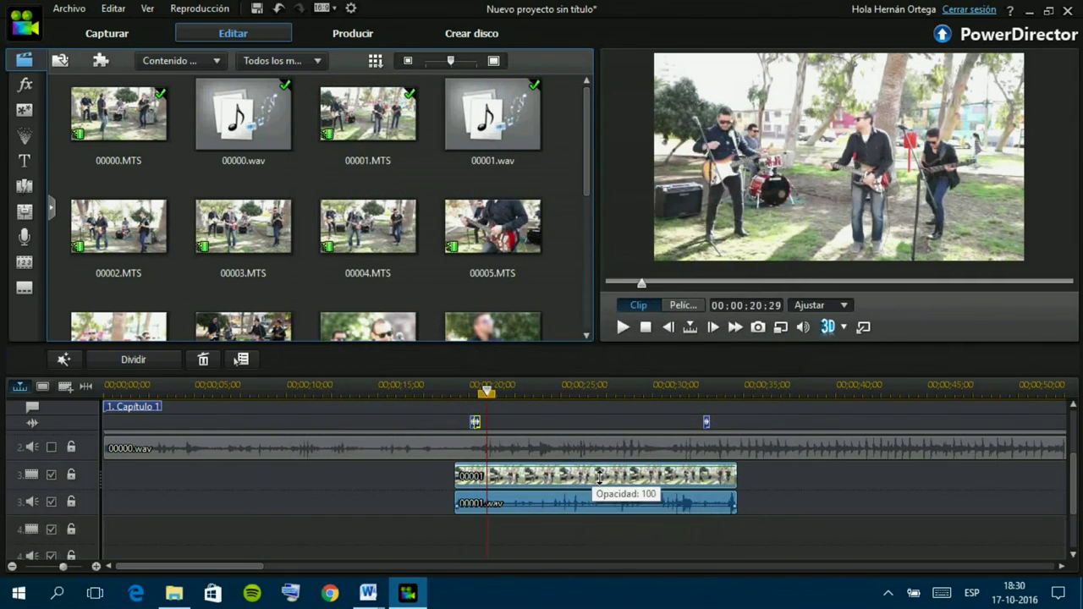
left_click(623, 327)
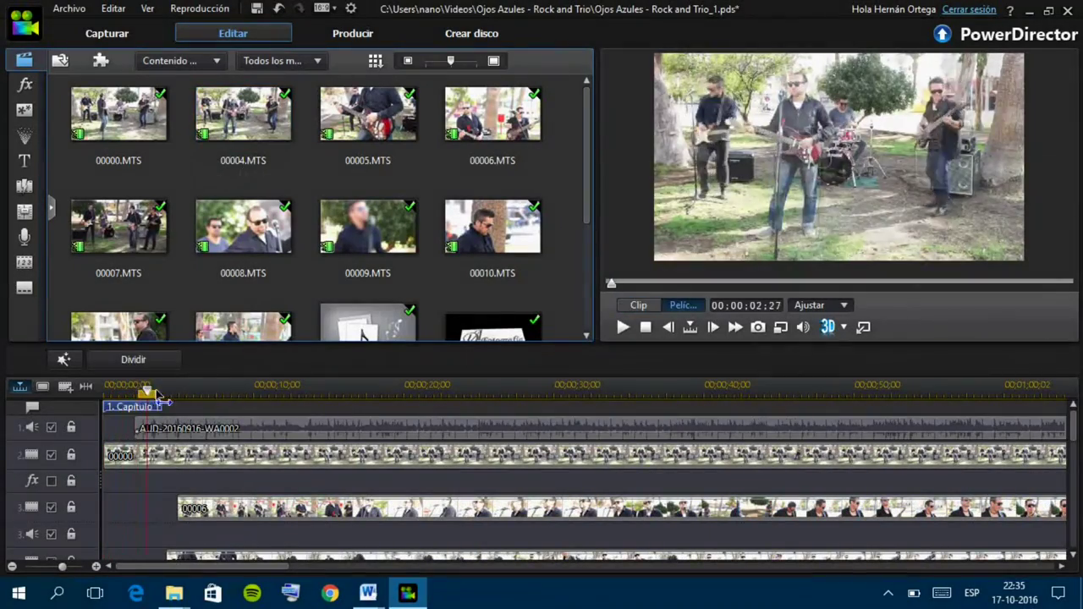
Split the 00000 clip on track 2 at about 1.4 s and 5 s and remove its opening piece, leaving a gap
left_click(136, 360)
left_click_drag(104, 465, 125, 466)
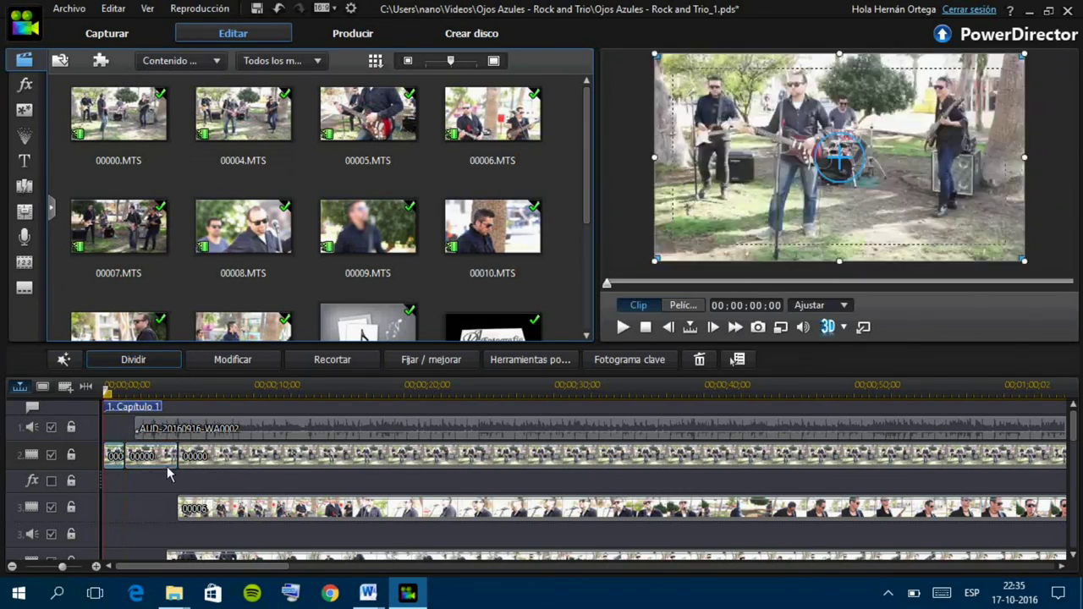
left_click(170, 474)
Give the first 00000 piece on track 2 a fade-in by adding opacity keyframes and lowering the starting one to the minimum
left_click(530, 360)
left_click(629, 359)
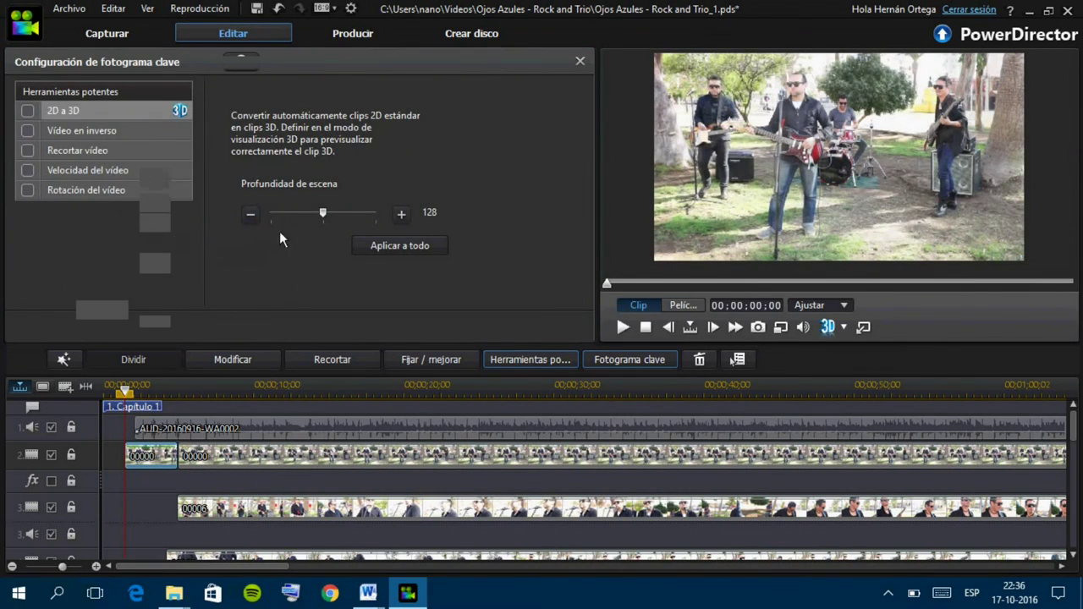
left_click_drag(241, 88, 221, 98)
left_click(176, 140)
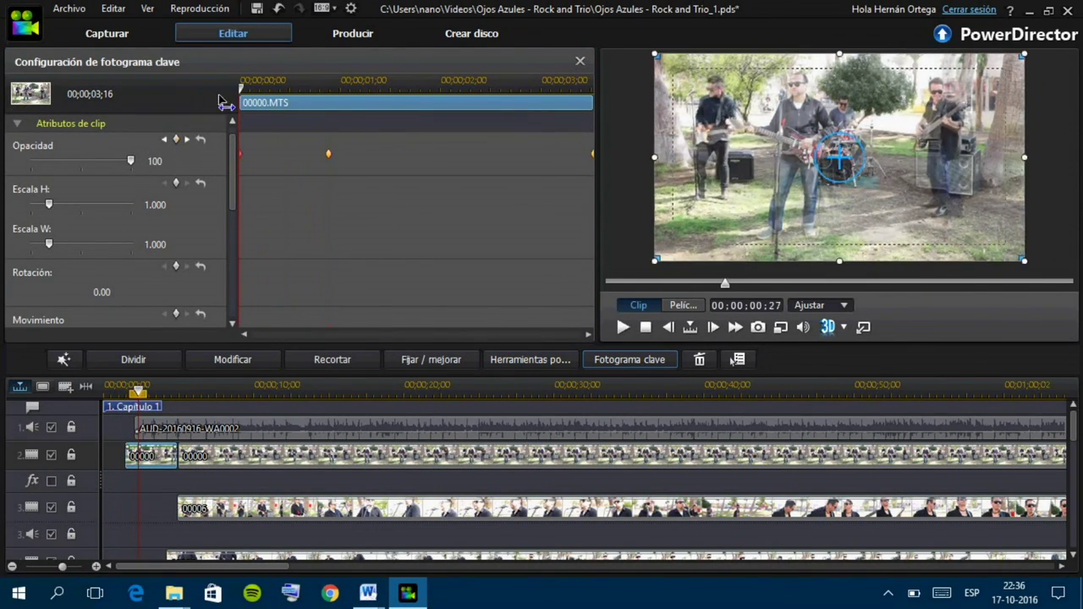
left_click_drag(131, 160, 33, 161)
Split 00000 on track 2 at about 8 s and remove the piece between 5 s and 8 s, leaving a gap
left_click(224, 459)
left_click(226, 392)
left_click(134, 360)
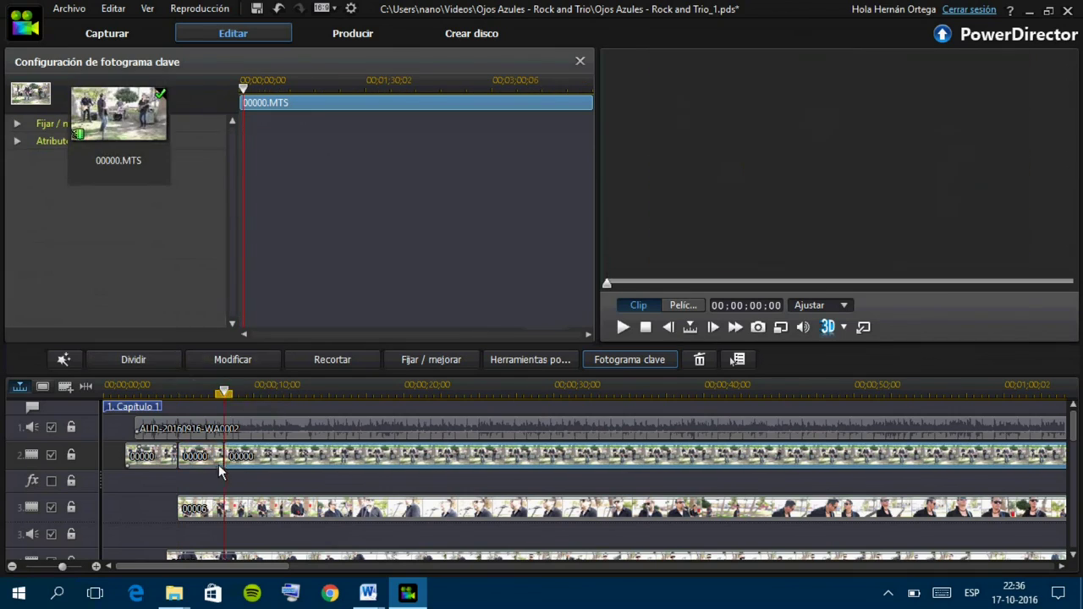
left_click(216, 461)
key("Delete")
left_click(237, 480)
Split 00006 on track 3 at about 6 s and 11.4 s and remove the middle piece, leaving a gap
left_click(193, 392)
left_click(134, 360)
left_click(196, 499)
left_click(275, 393)
left_click(134, 361)
left_click(262, 514)
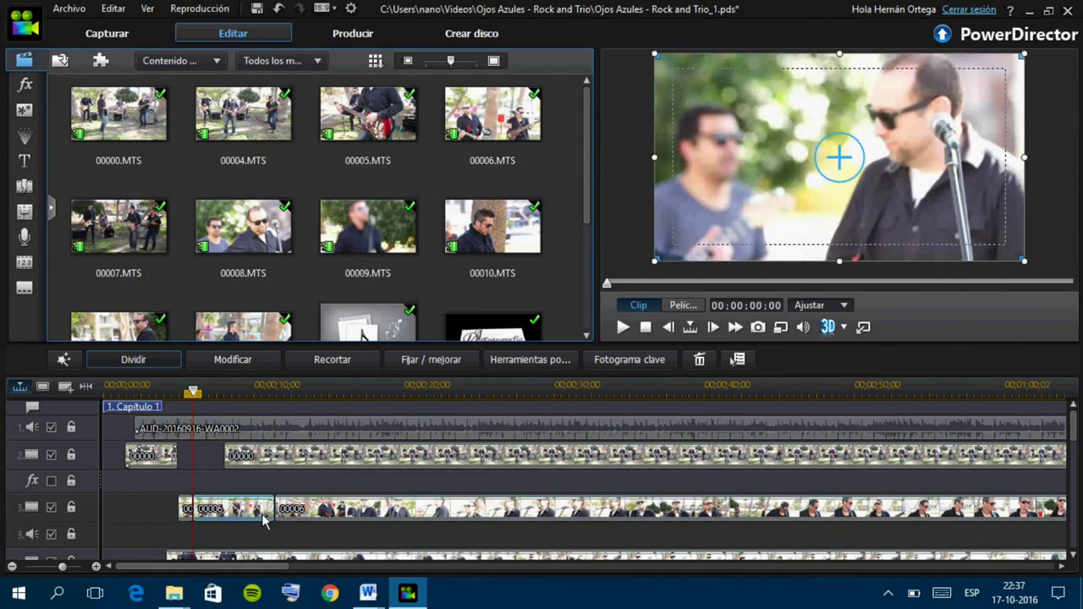
key("Delete")
left_click(292, 475)
Split the track 4 clip at about 6 s and 8 s and remove its opening piece, leaving a gap
left_click(198, 556)
left_click(136, 361)
left_click(234, 455)
left_click(145, 362)
left_click(186, 556)
key("Delete")
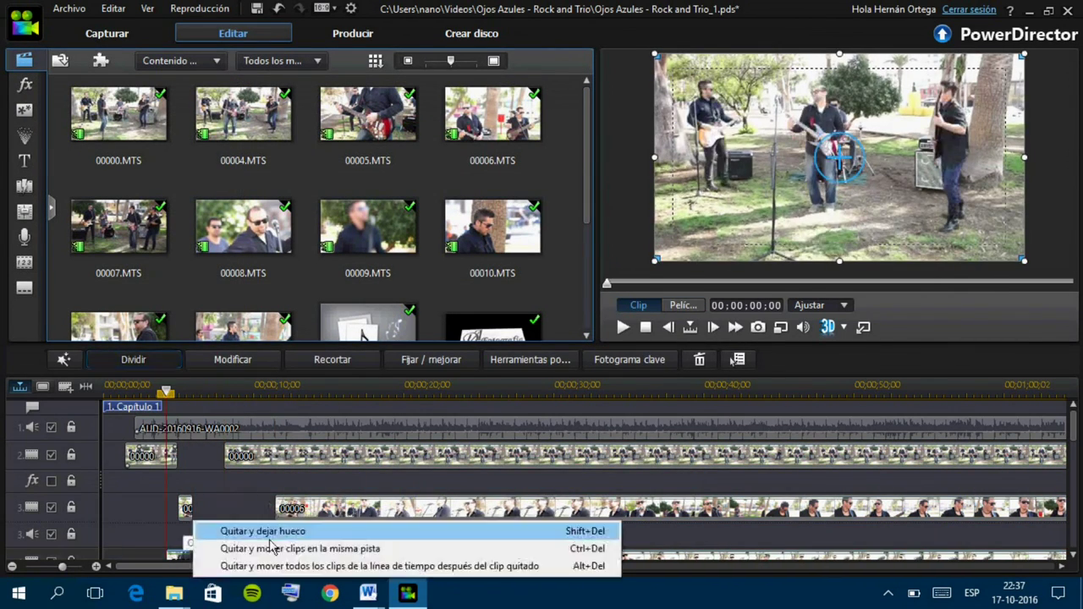
left_click(254, 528)
Split the clips on tracks 4 and 2 at about 11.4 s, where the second 00006 piece begins
left_click(285, 511)
left_click(278, 558)
left_click(144, 362)
left_click(279, 458)
left_click(156, 363)
Split 00000 on track 2 at 00;00;16;23 and remove the piece between 11.4 s and that cut, leaving a gap
left_click(355, 393)
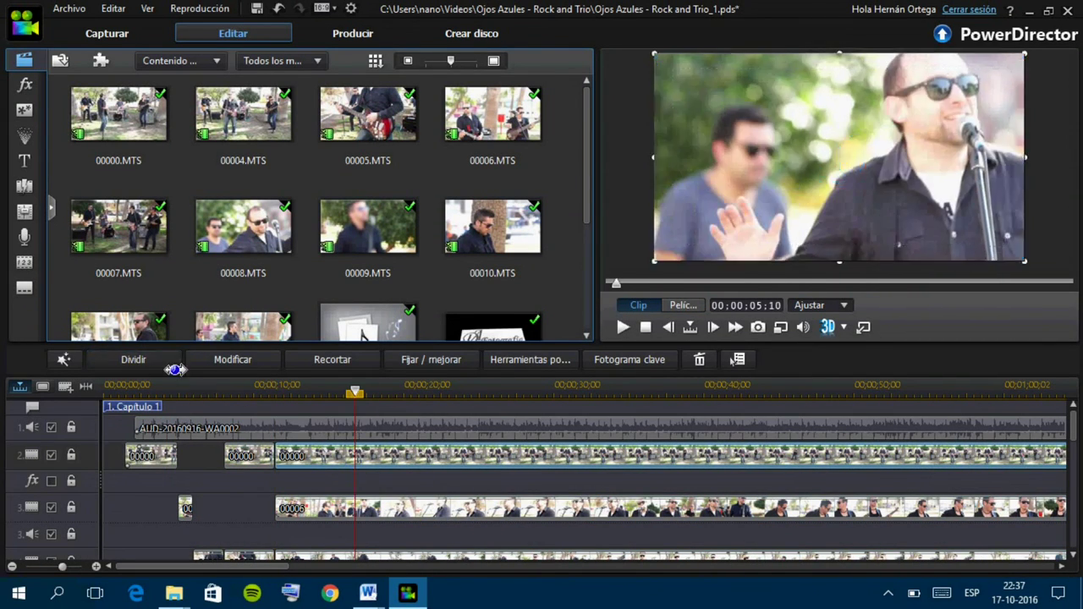
left_click(161, 362)
left_click(326, 458)
key("Delete")
left_click(431, 482)
Split 00006 on track 3 at 00;00;16;23 and about 22 s and remove the piece in between, leaving a gap
left_click(378, 461)
left_click(387, 514)
left_click(161, 363)
left_click(427, 429)
left_click(435, 394)
left_click(436, 510)
left_click(139, 361)
left_click(418, 514)
key("Delete")
left_click(549, 480)
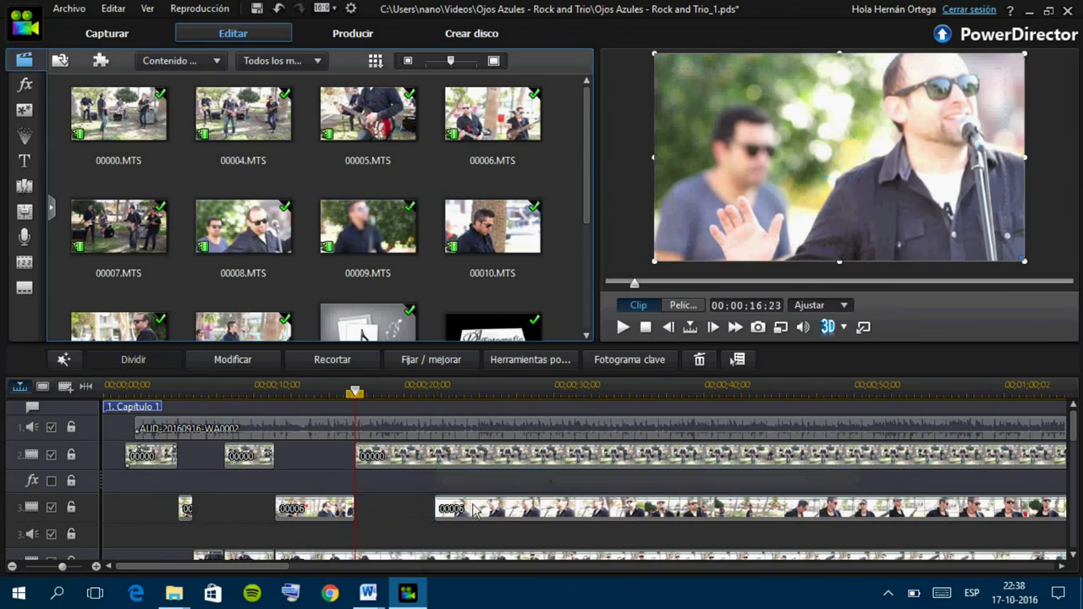
Split the track 4 clip at about 19.5 s and 22 s and remove the piece from 11.4 s to 19.5 s, leaving a gap
scroll(541, 490, "down", 2)
left_click(397, 392)
left_click(413, 477)
left_click(143, 361)
left_click(435, 393)
left_click(152, 362)
left_click(343, 478)
key("Delete")
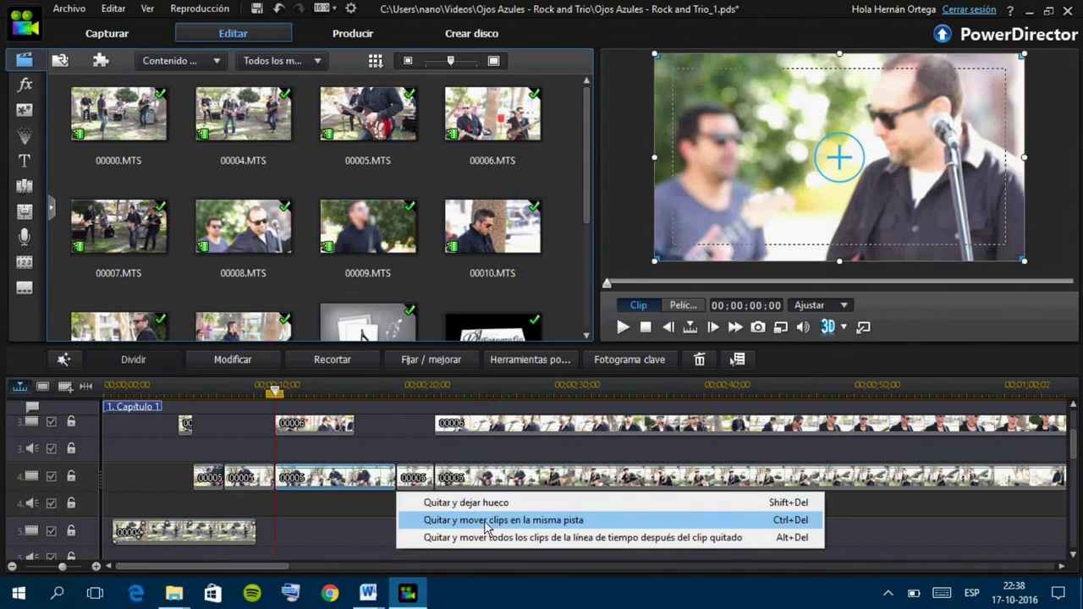
left_click(484, 504)
Remove the part of the track 6 clip that lies before about 19.5 s, leaving a gap
left_click_drag(1073, 444, 1073, 458)
left_click(391, 520)
key("Delete")
left_click(461, 489)
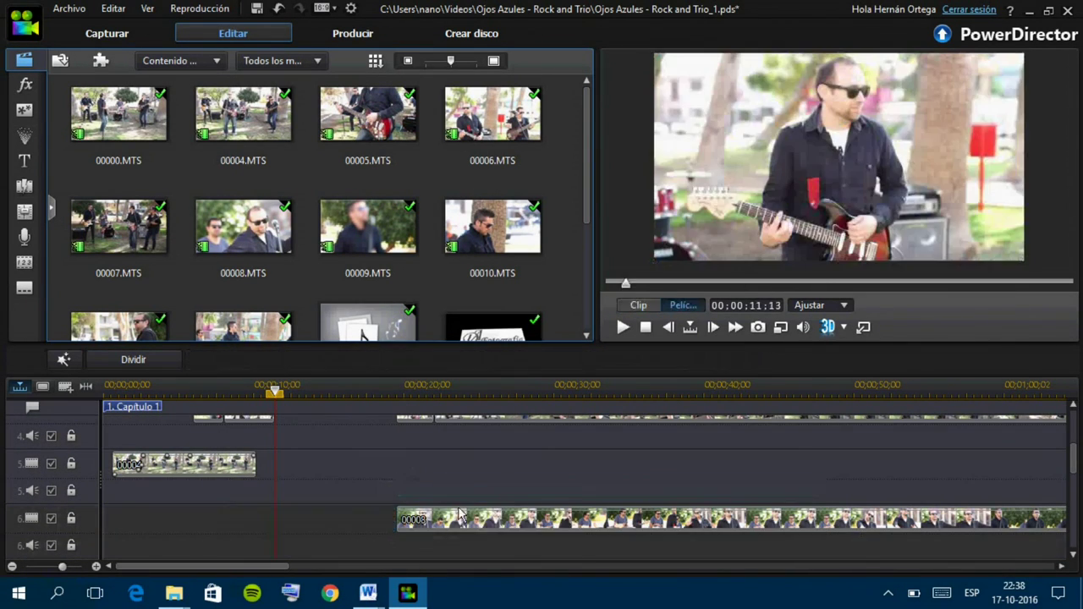
Split the track 6 clip at about 22.3 s and remove its short opening piece, leaving a gap
left_click(439, 393)
left_click(431, 519)
left_click(164, 364)
left_click(419, 519)
key("Delete")
left_click(643, 489)
Split the track 5 clip at 00;00;04;04, remove the part after the cut, and play back the edited opening
left_click(125, 393)
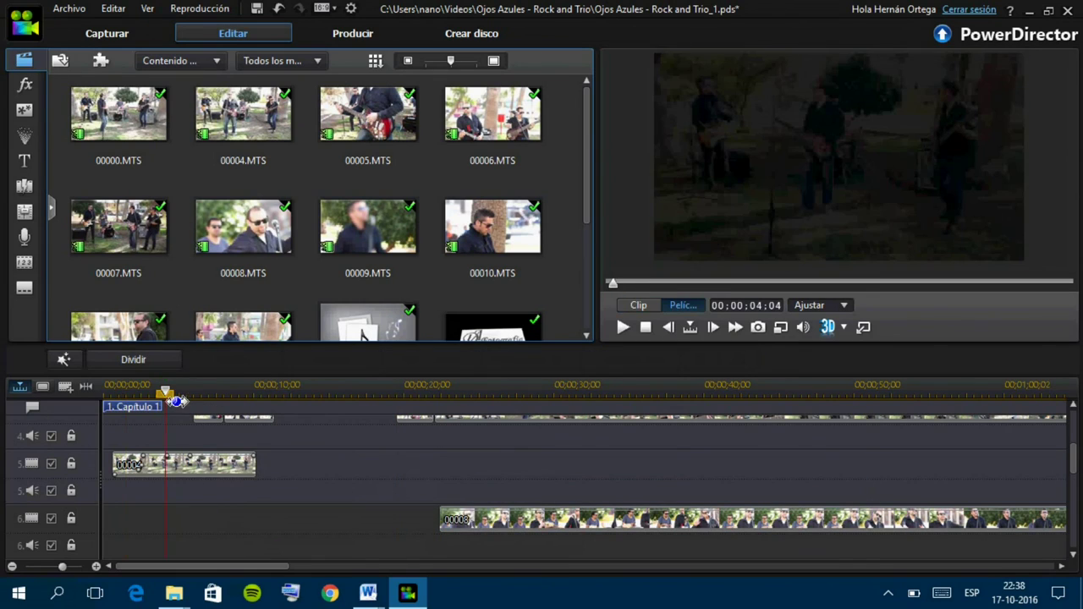
left_click_drag(176, 400, 176, 400)
left_click(208, 465)
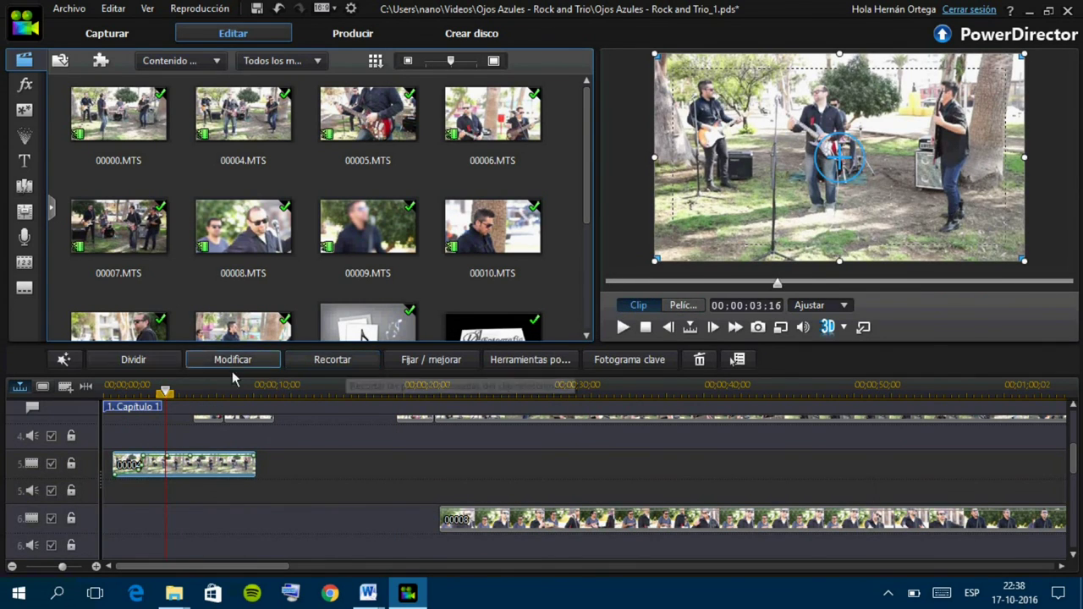
left_click(172, 365)
key("Delete")
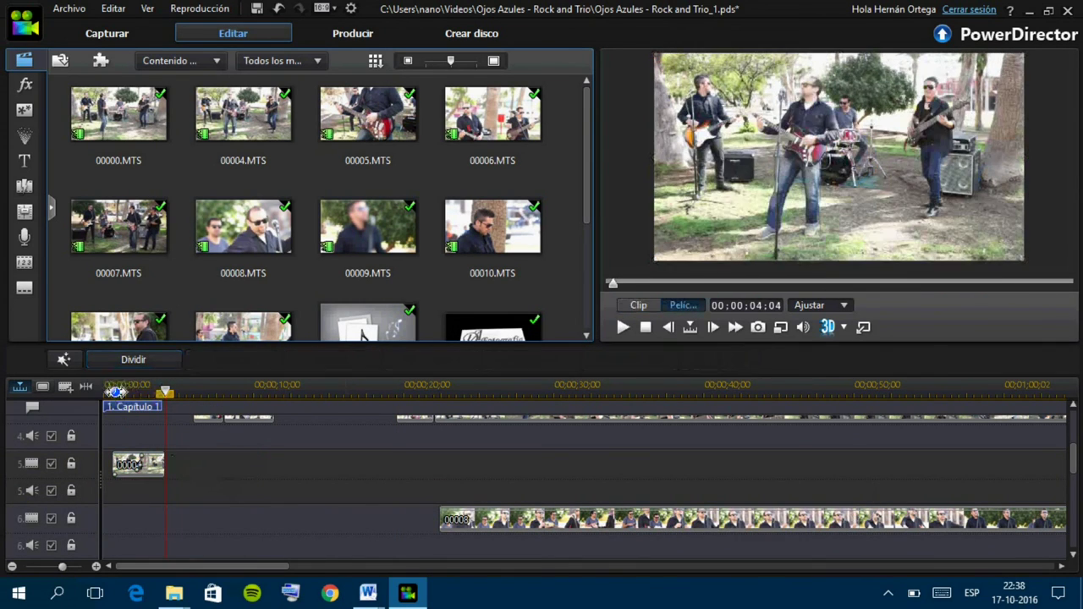
left_click(634, 335)
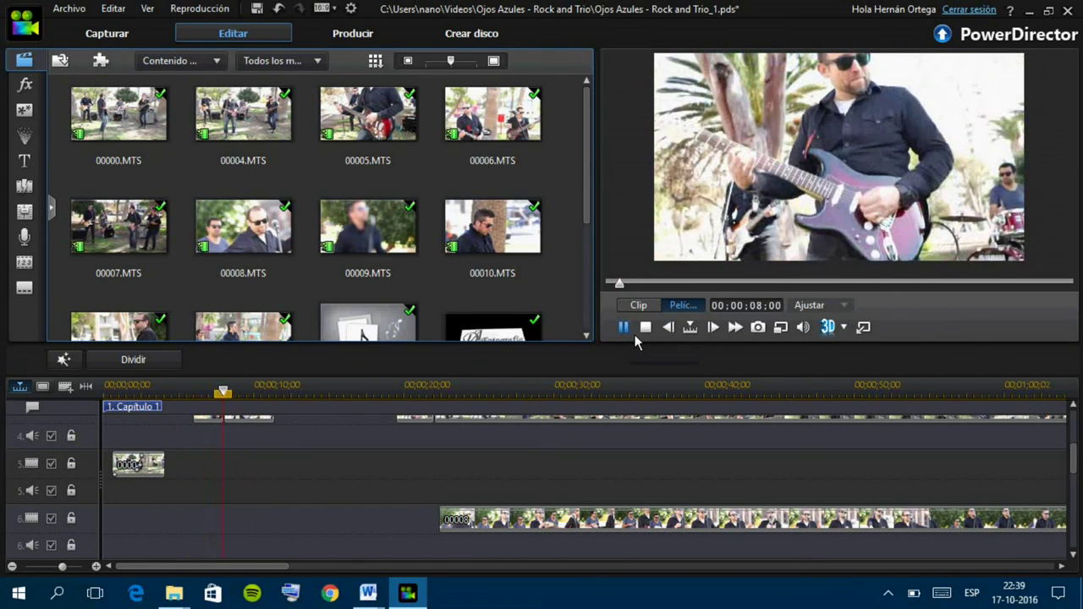
left_click(634, 335)
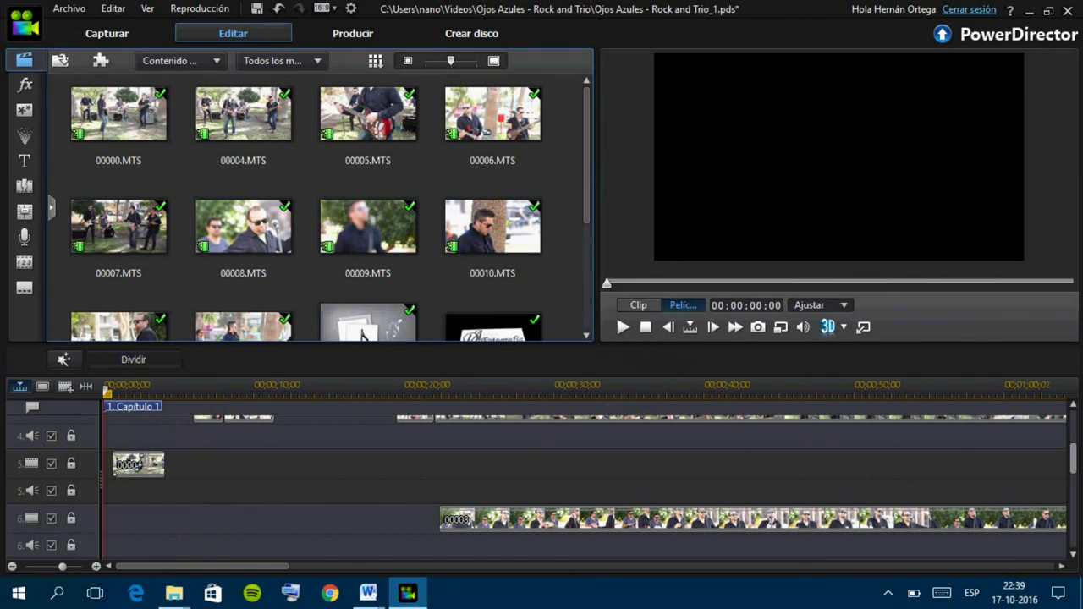
Place the Predeterminado 3D title from the title library at the start of empty track 7
left_click_drag(1073, 460, 1073, 425)
scroll(367, 527, "down", 5)
scroll(366, 528, "up", 5)
left_click(25, 161)
left_click_drag(255, 120, 152, 547)
left_click_drag(141, 522, 135, 518)
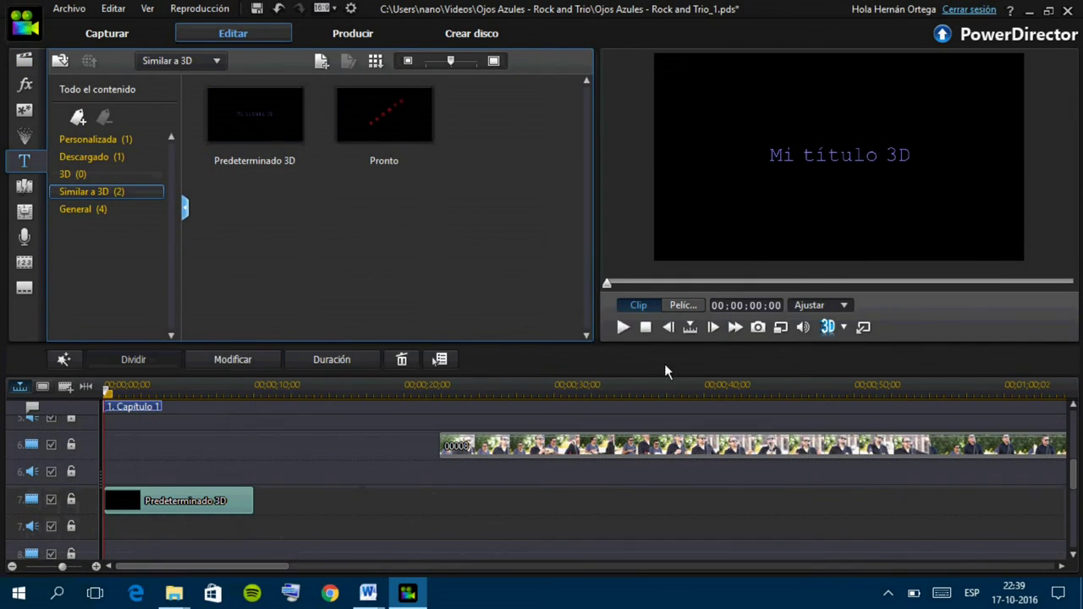
Open the title in the Title Designer, apply a text style preset, place it in the frame's lower-left corner and review its ending effects
double_click(182, 501)
left_click_drag(379, 484, 380, 193)
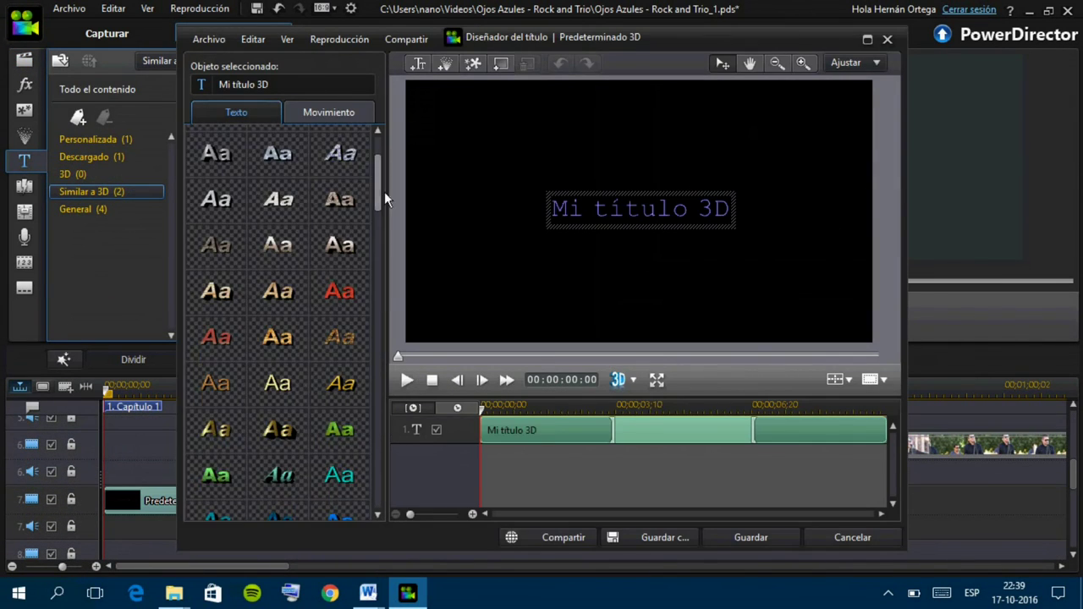
left_click(265, 317)
scroll(265, 320, "down", 10)
left_click(328, 112)
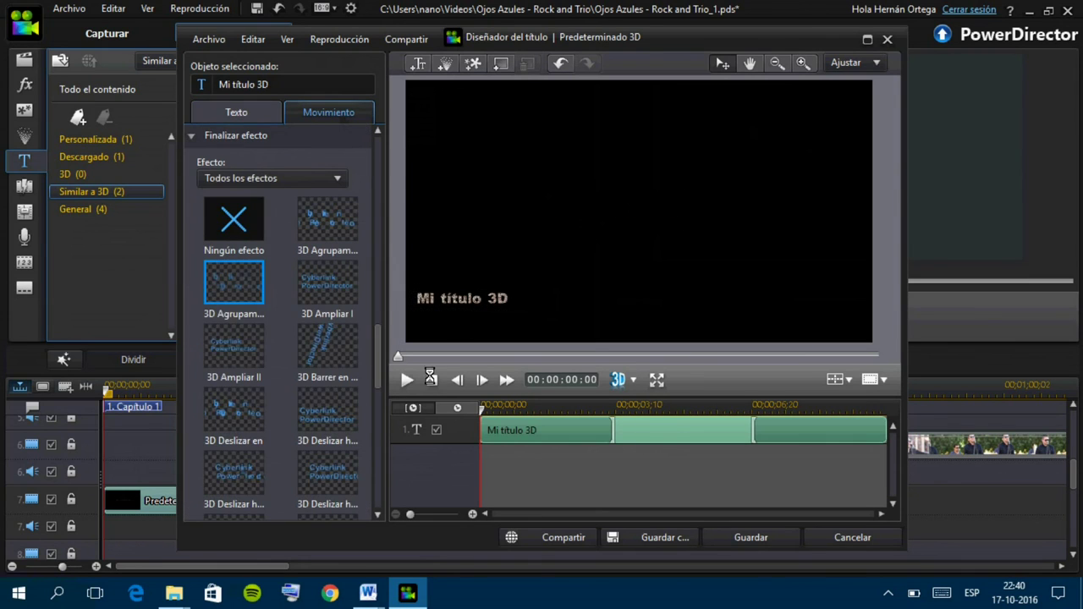
scroll(252, 366, "down", 1)
Replace the title's text with "Ojos Azules" in quotation marks and save the title
left_click(236, 112)
double_click(470, 300)
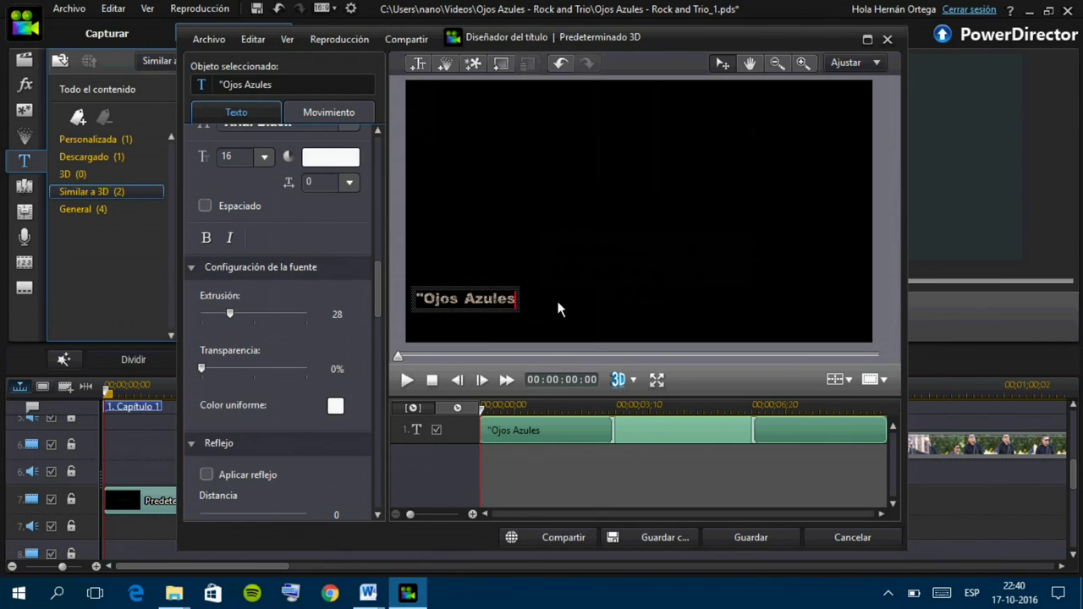
type("s")
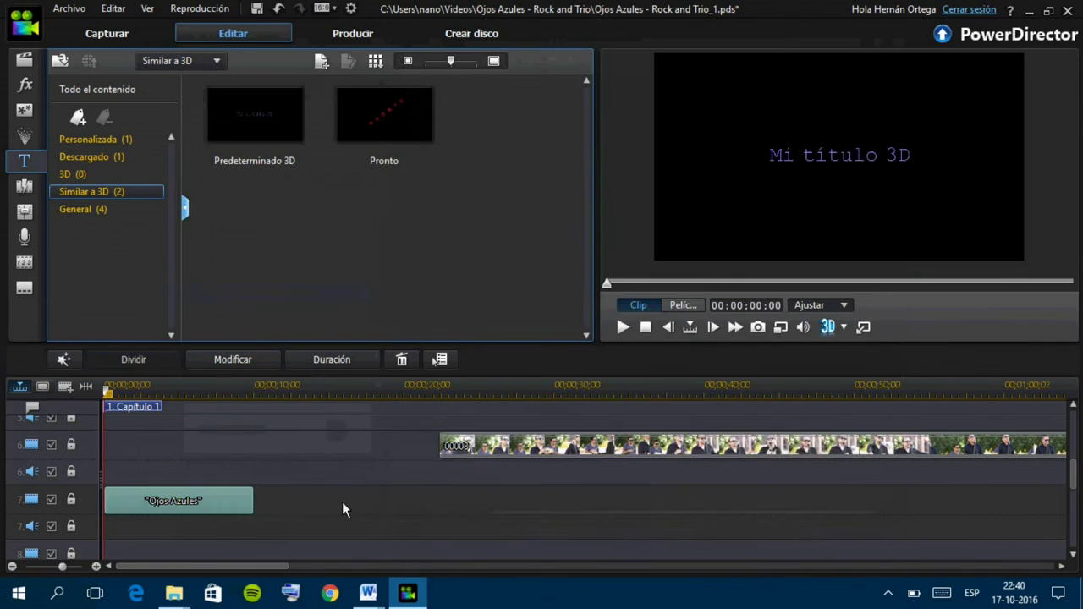
Insert the "Ojos Azules" title at the start of the timeline, moving existing clips to the right, and play it back
left_click_drag(341, 502, 208, 498)
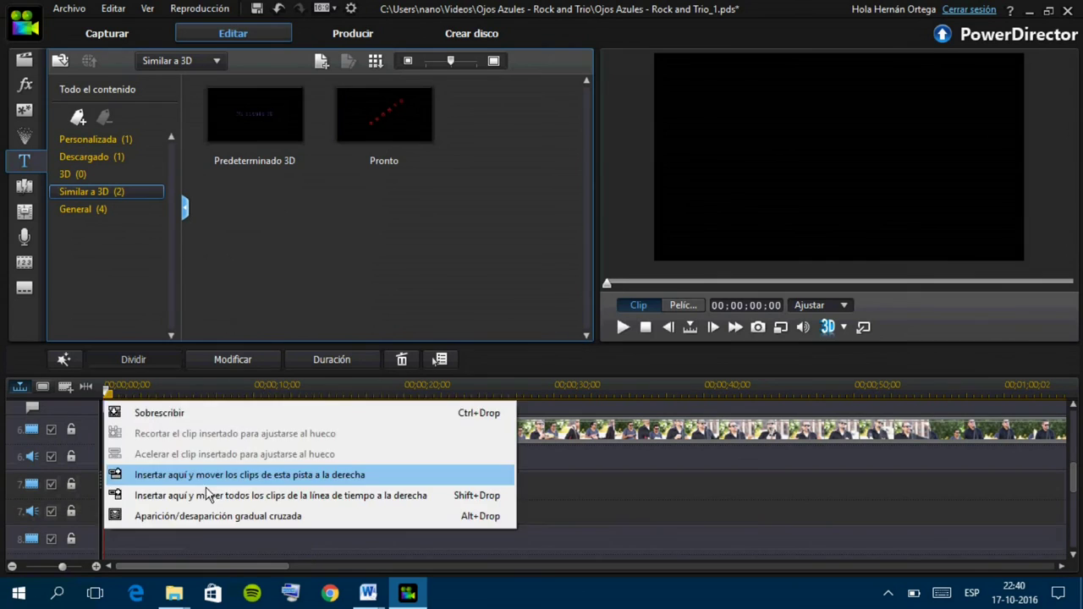
left_click(207, 498)
left_click(623, 327)
Examine how the clips end on each video track in the closing section, around 00;03;59;08 to 00;04;30;18
left_click(374, 568)
scroll(450, 499, "down", 5)
left_click_drag(450, 567, 843, 575)
left_click(645, 447)
left_click(1006, 568)
left_click(288, 475)
scroll(222, 493, "up", 5)
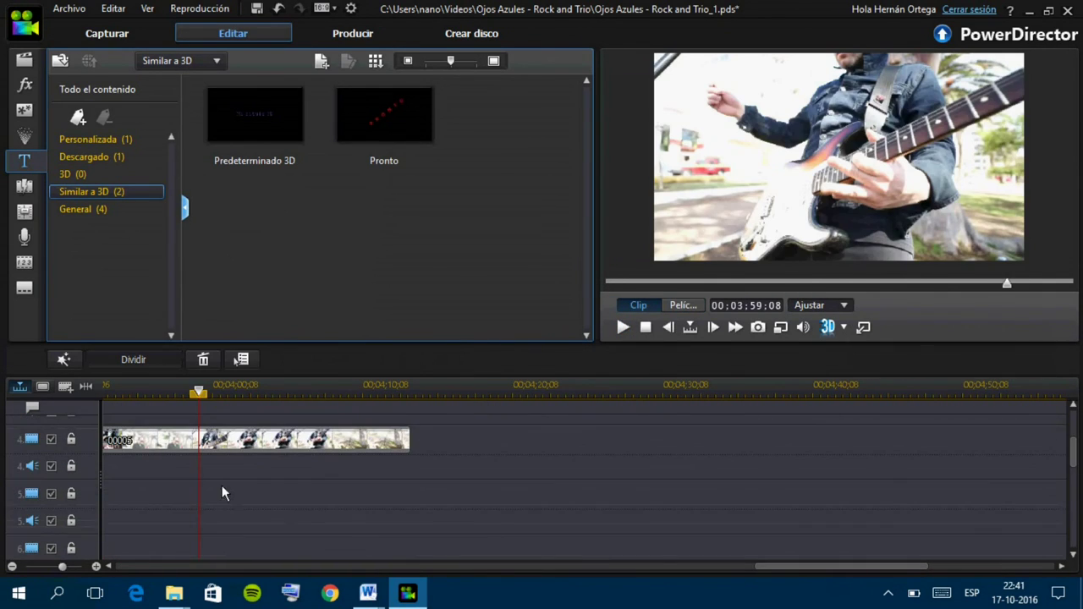
left_click(668, 499)
scroll(444, 535, "up", 3)
scroll(447, 536, "down", 2)
left_click(199, 533)
scroll(506, 529, "down", 3)
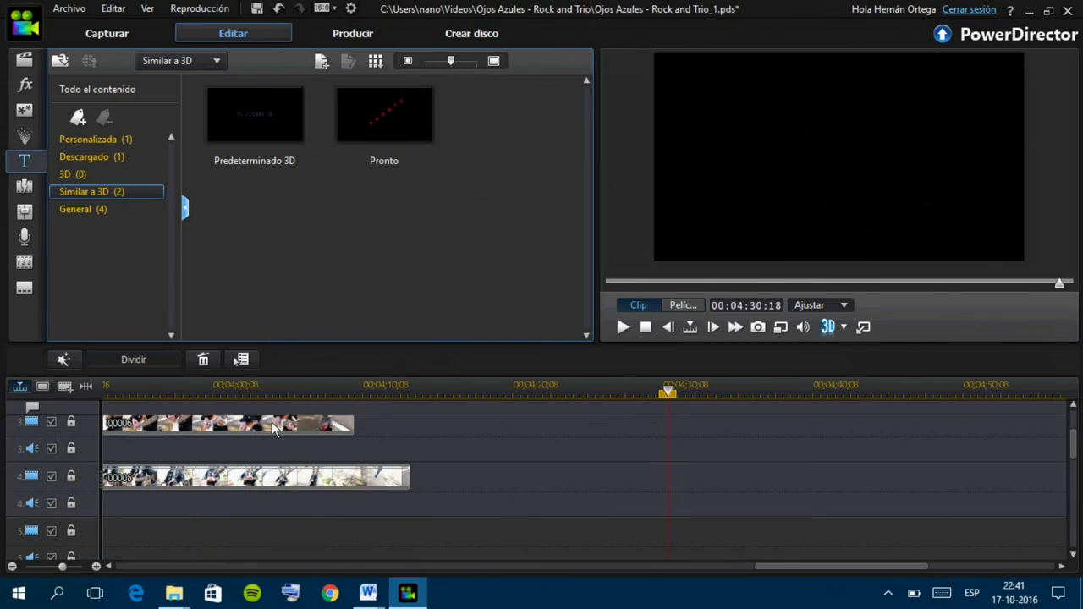
Try to paste the copied clip near the end of the movie, around 00;04;11;27, undoing each attempt
scroll(503, 524, "up", 3)
left_click(273, 535)
key("ctrl+v")
left_click(349, 423)
scroll(369, 509, "down", 5)
key("ctrl+z")
left_click(567, 463, "ctrl")
scroll(563, 514, "up", 10)
left_click(381, 515)
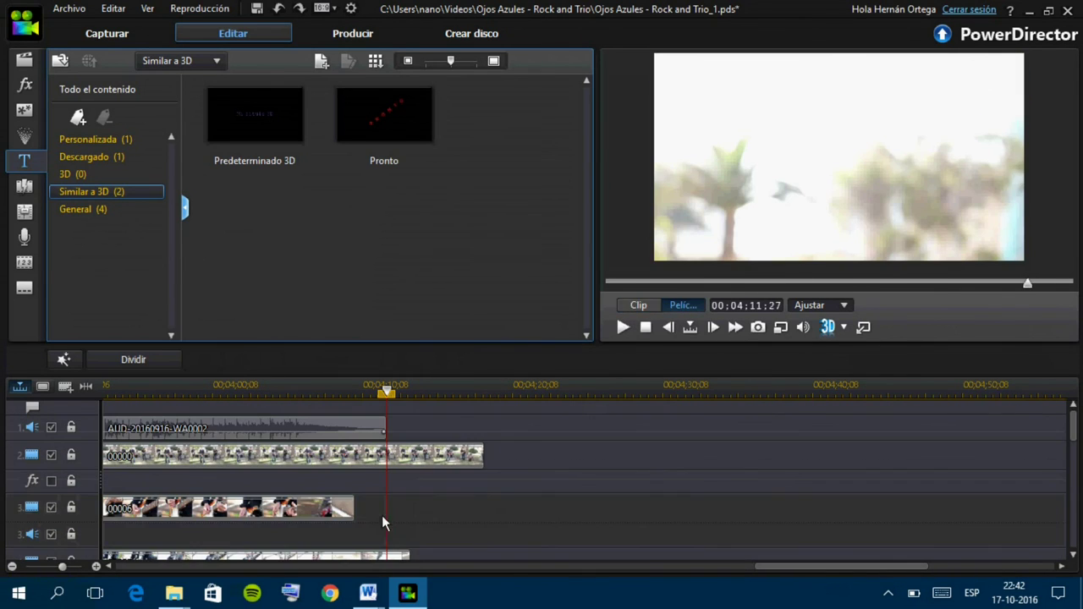
key("ctrl+v")
left_click(466, 512)
scroll(465, 512, "down", 10)
key("ctrl+z")
Open the closing credits title on track 5 in the Title Designer, review its text and close the designer
left_click(271, 477)
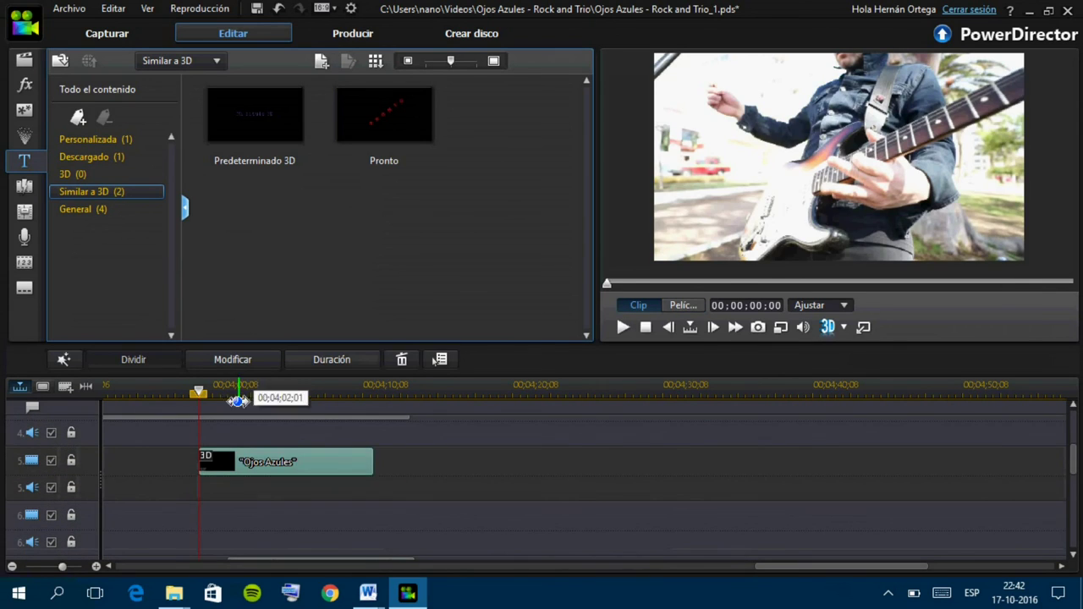
left_click(593, 479)
scroll(584, 495, "up", 3)
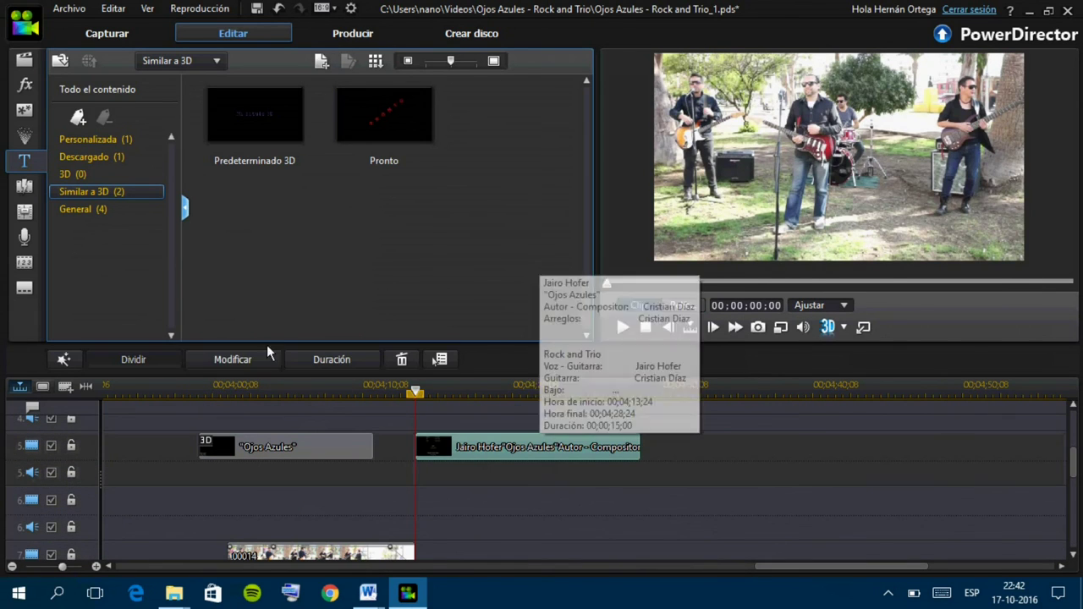
left_click(233, 359)
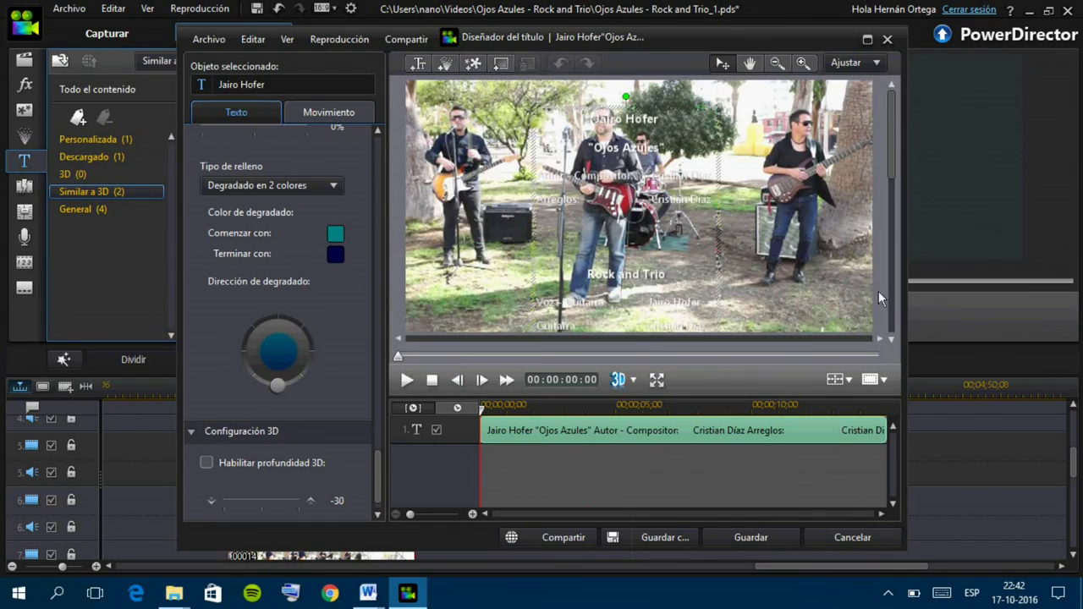
left_click(685, 411)
scroll(796, 76, "down", 3)
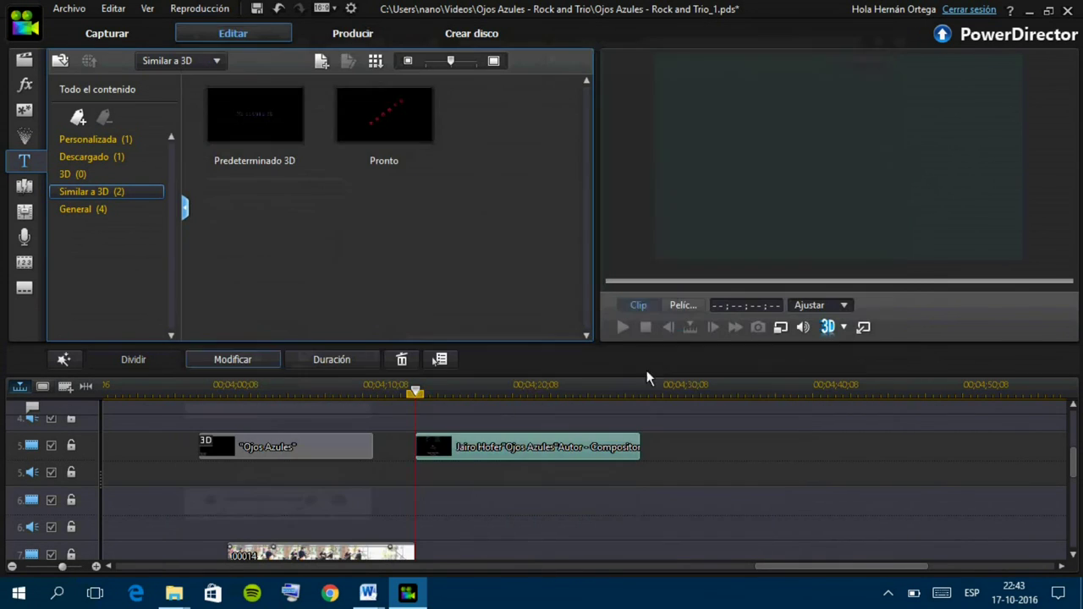
Play back the closing section with the credits and the Portada image, starting at 00;04;13;24
scroll(91, 444, "up", 3)
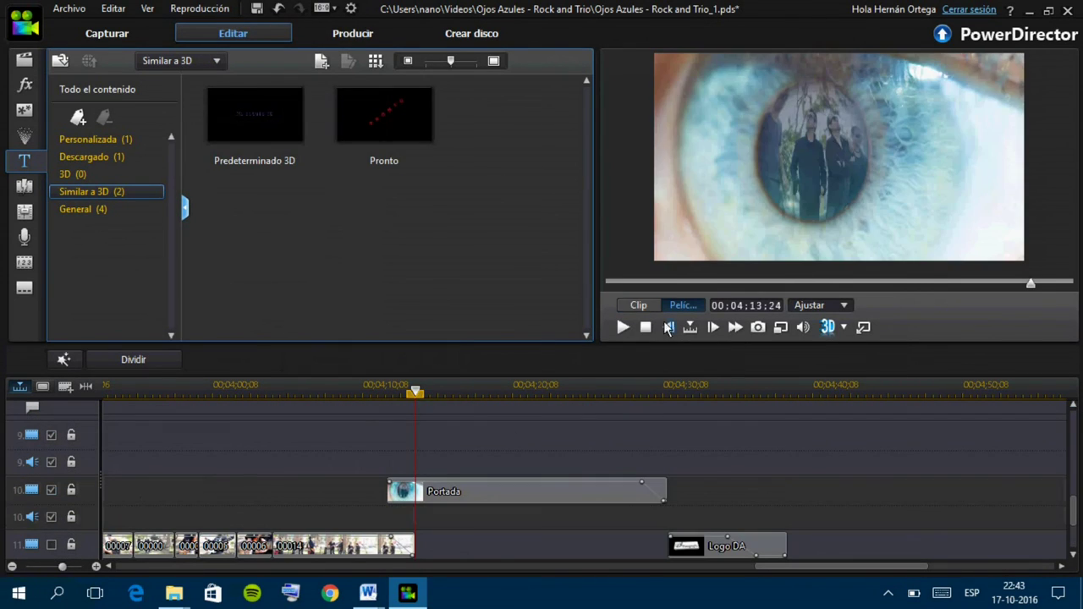
left_click(623, 327)
left_click(623, 327)
scroll(57, 489, "down", 3)
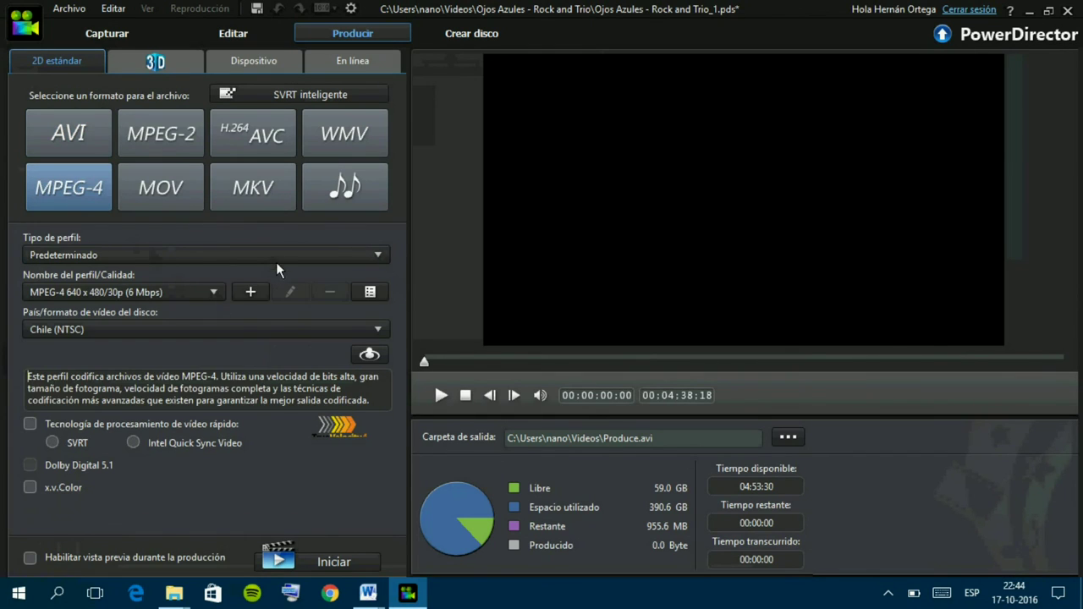
Choose the MPEG-4 1920 x 1080/30p (16 Mbps) profile and start producing the movie as Produce.mp4
left_click(214, 298)
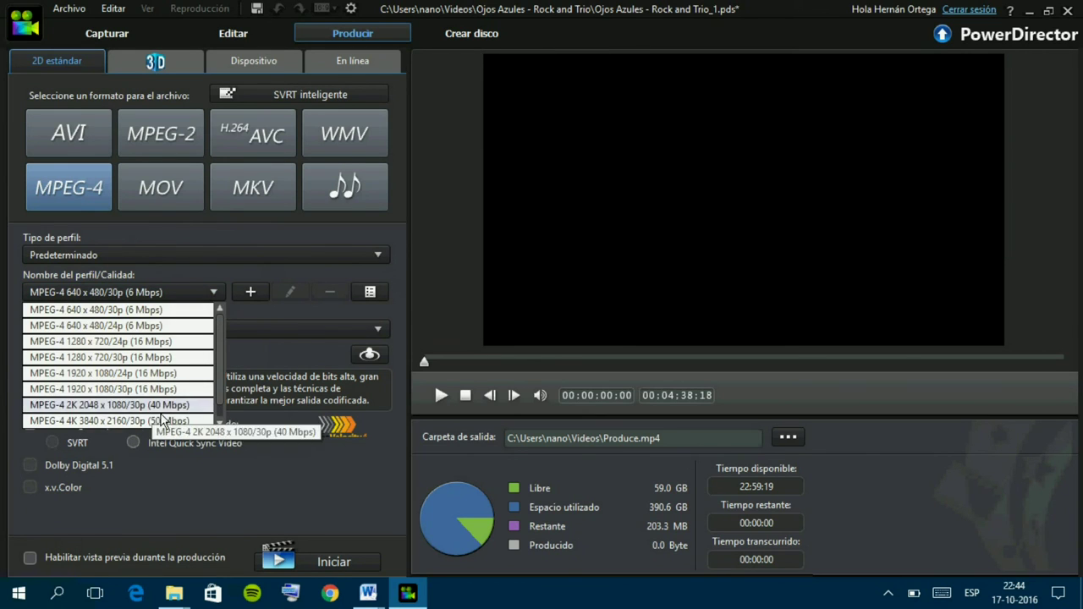
left_click(110, 388)
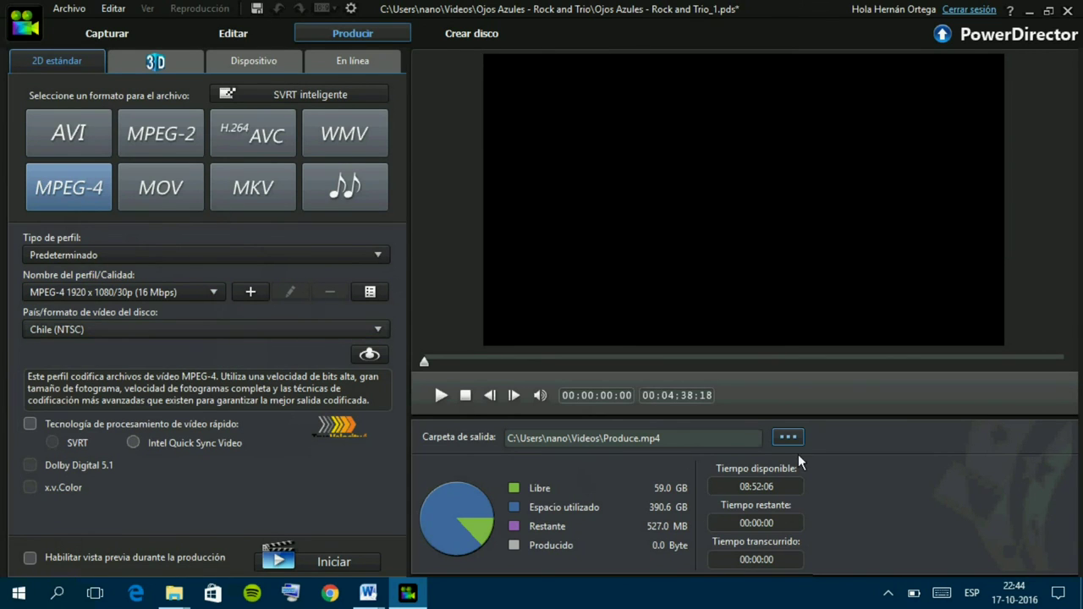
left_click(310, 566)
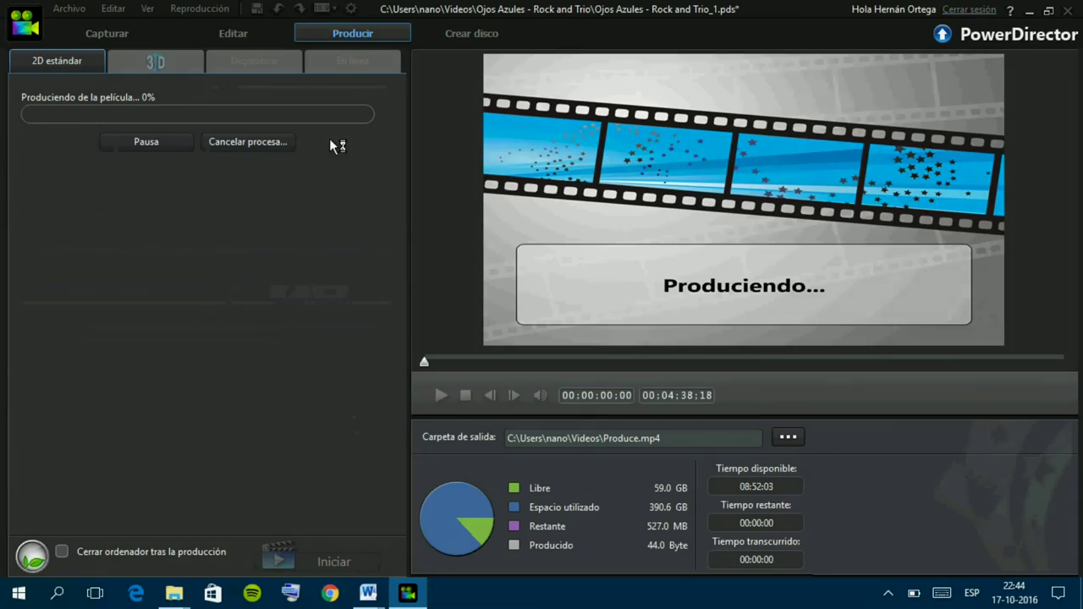